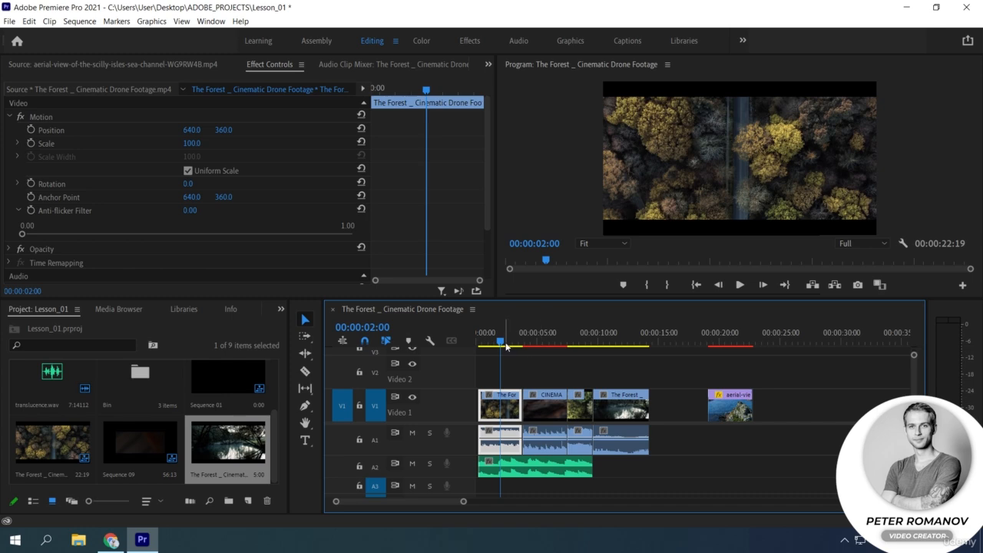
Enable Scale keyframing at the start of the first forest clip and move that 100% keyframe to 00:00:00:24.
{"action": "left_click_drag", "start_coordinate": [497, 343], "coordinate": [478, 346]}
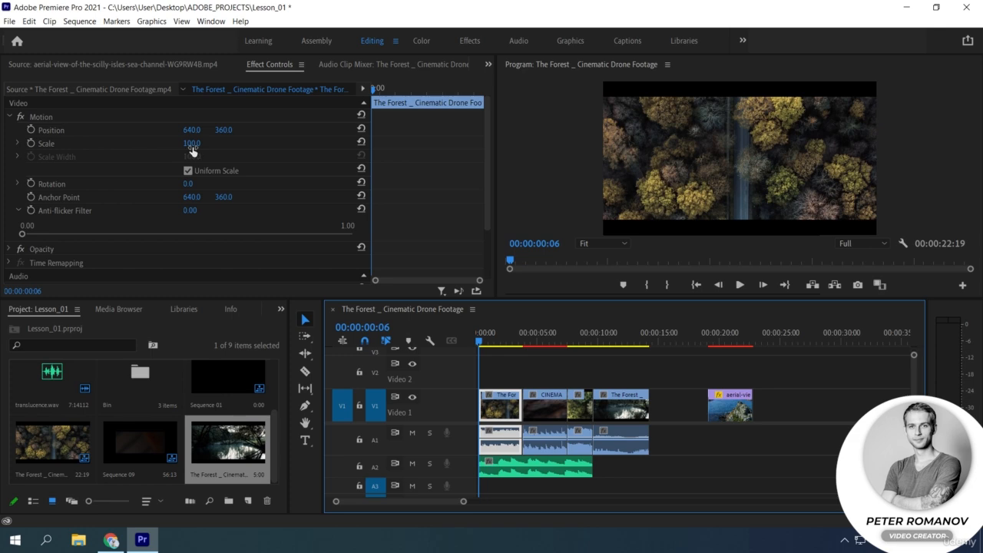
{"action": "left_click", "coordinate": [31, 143]}
{"action": "mouse_move", "coordinate": [479, 342]}
{"action": "left_mouse_down"}
{"action": "mouse_move", "coordinate": [501, 345]}
{"action": "mouse_move", "coordinate": [488, 345]}
{"action": "left_mouse_up"}
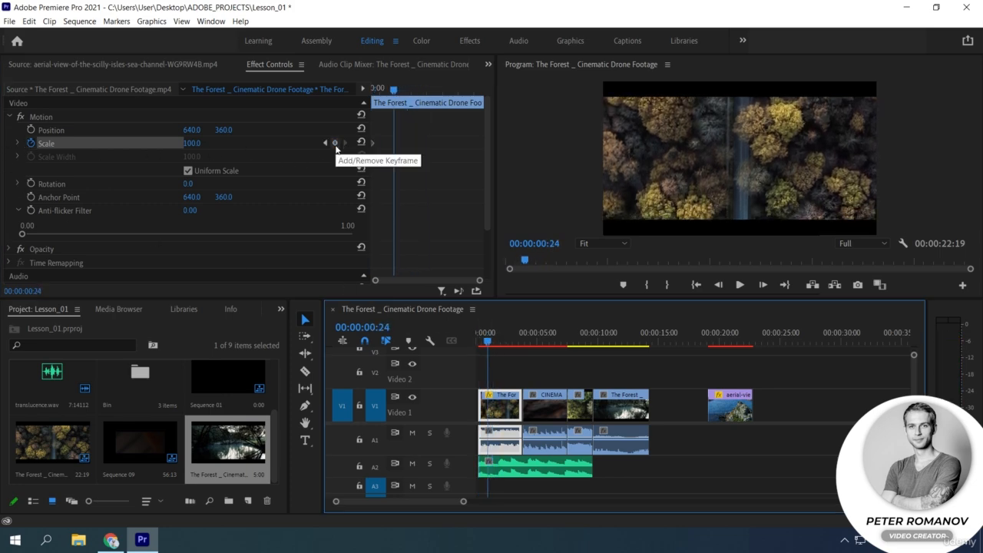
{"action": "left_click", "coordinate": [335, 144]}
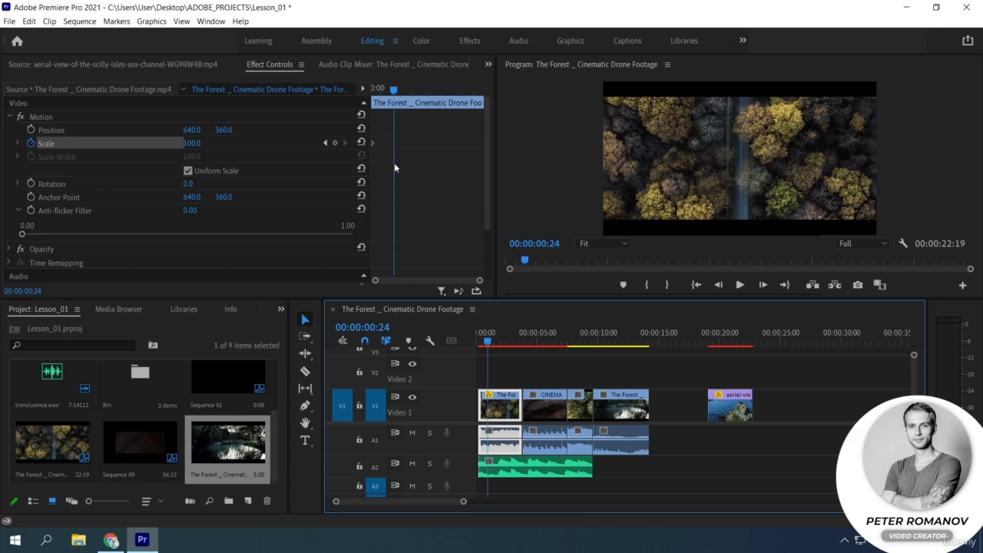
{"action": "left_click_drag", "start_coordinate": [374, 143], "coordinate": [394, 143]}
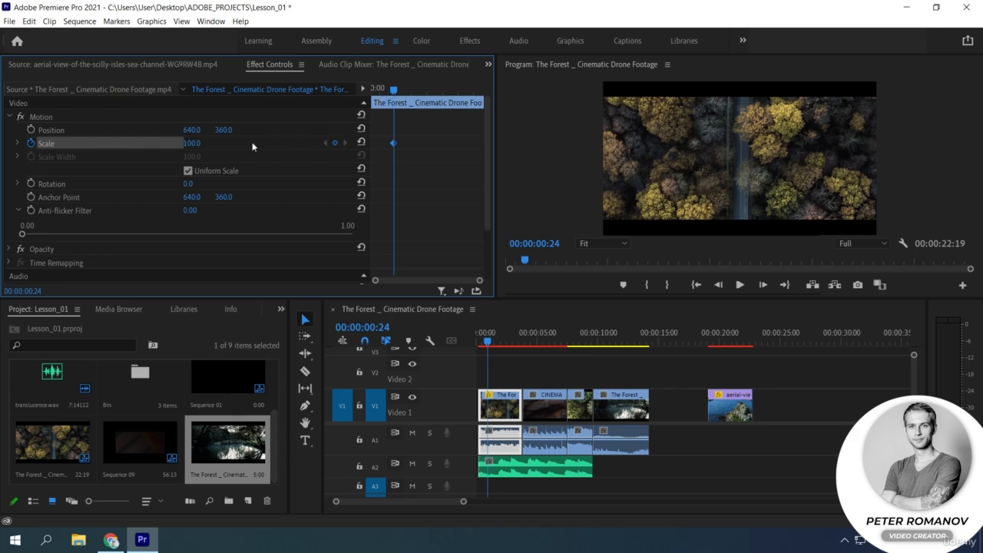
Add a starting Scale keyframe of 179 at 00:00:00:06 in the first forest clip.
{"action": "left_click", "coordinate": [384, 91]}
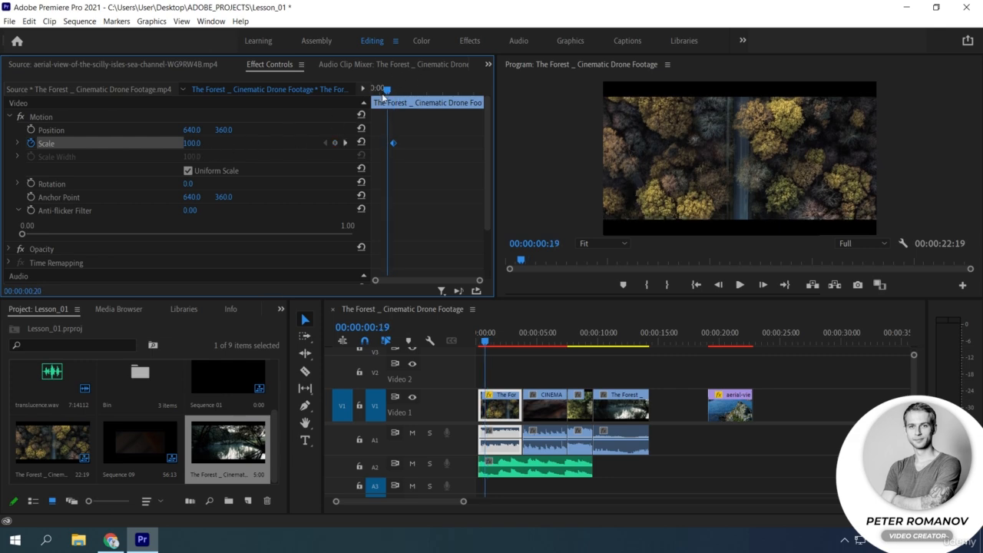
{"action": "left_click_drag", "start_coordinate": [384, 91], "coordinate": [372, 92]}
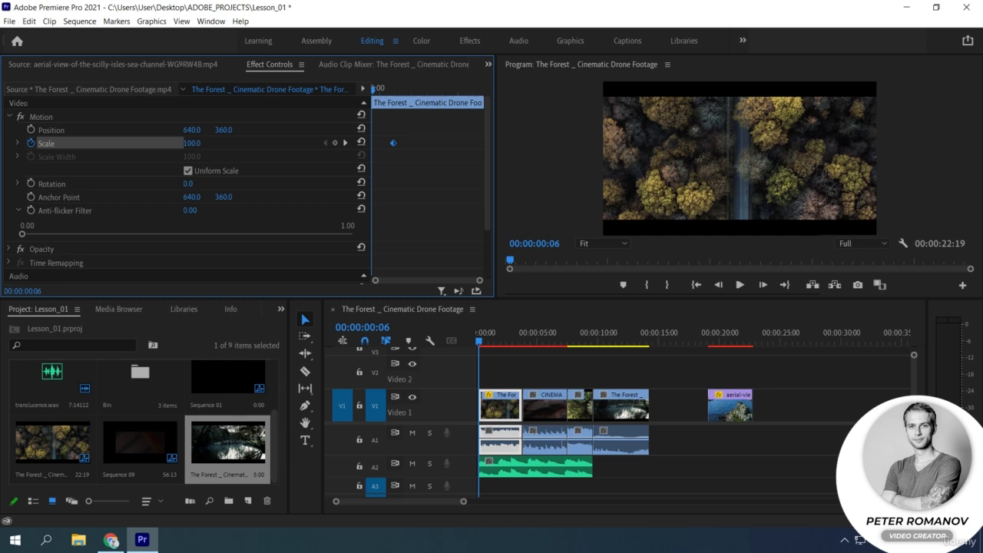
{"action": "left_click_drag", "start_coordinate": [192, 143], "coordinate": [229, 144]}
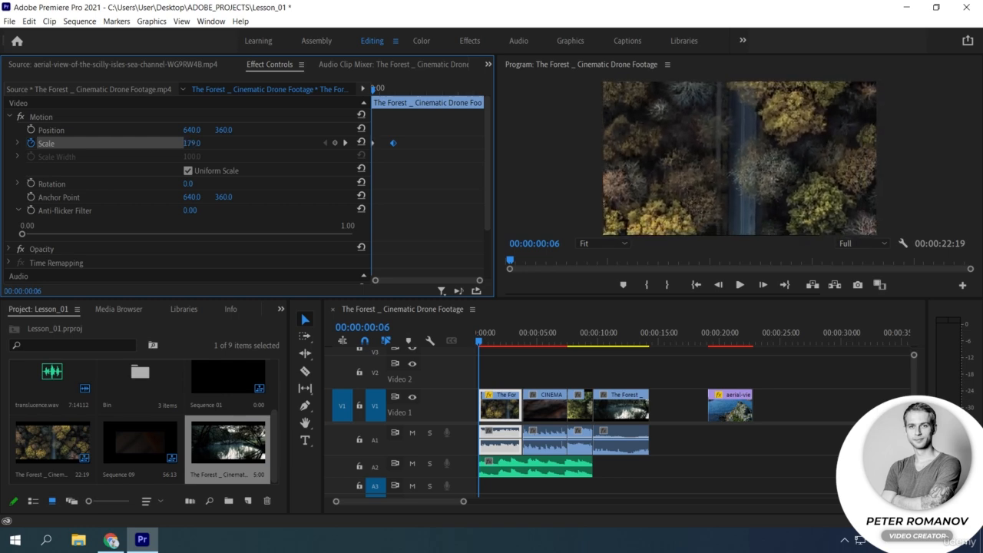
Shift both Scale keyframes later in the clip and space them farther apart.
{"action": "left_click", "coordinate": [373, 144]}
{"action": "mouse_move", "coordinate": [405, 154]}
{"action": "left_mouse_down"}
{"action": "mouse_move", "coordinate": [374, 139]}
{"action": "mouse_move", "coordinate": [410, 151]}
{"action": "mouse_move", "coordinate": [397, 150]}
{"action": "left_mouse_up"}
{"action": "left_click_drag", "start_coordinate": [397, 143], "coordinate": [434, 144]}
Set the first Scale keyframe at 00:00:00:13 to 0.
{"action": "left_click_drag", "start_coordinate": [374, 89], "coordinate": [378, 89]}
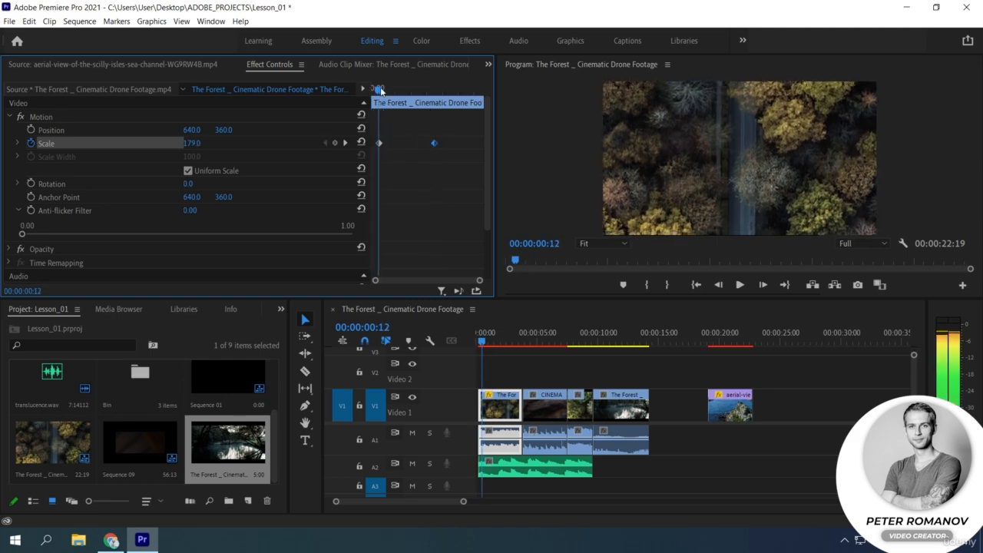
{"action": "left_click", "coordinate": [343, 143]}
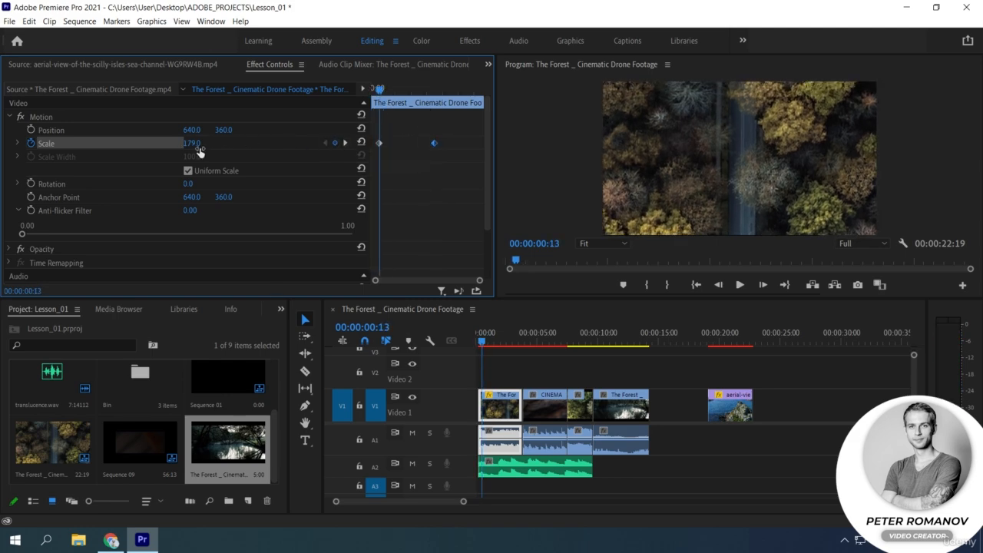
{"action": "left_click", "coordinate": [193, 144]}
{"action": "type", "text": "0"}
{"action": "key", "text": "Return"}
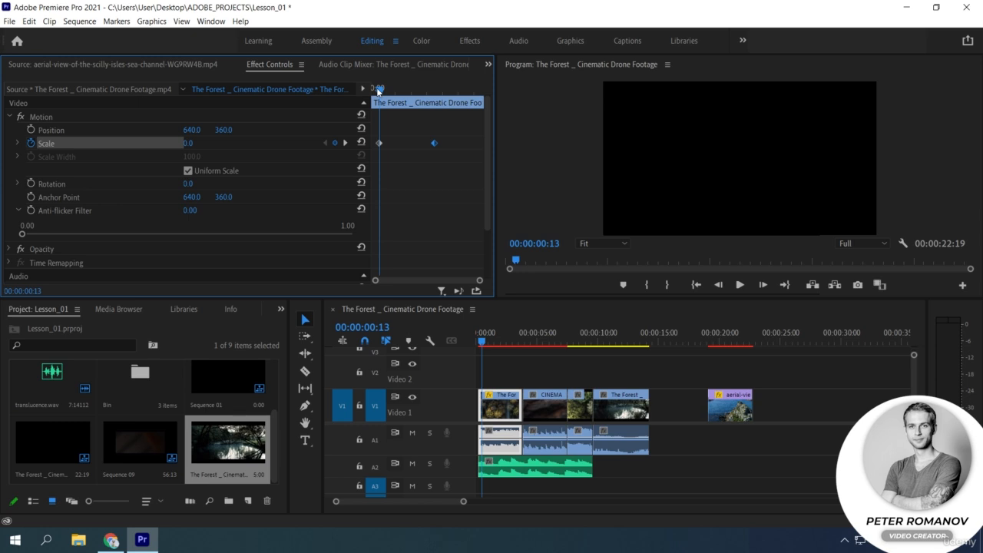
Add a Scale keyframe at 00:00:01:15 between the existing two and remove it again.
{"action": "left_click_drag", "start_coordinate": [380, 90], "coordinate": [413, 91]}
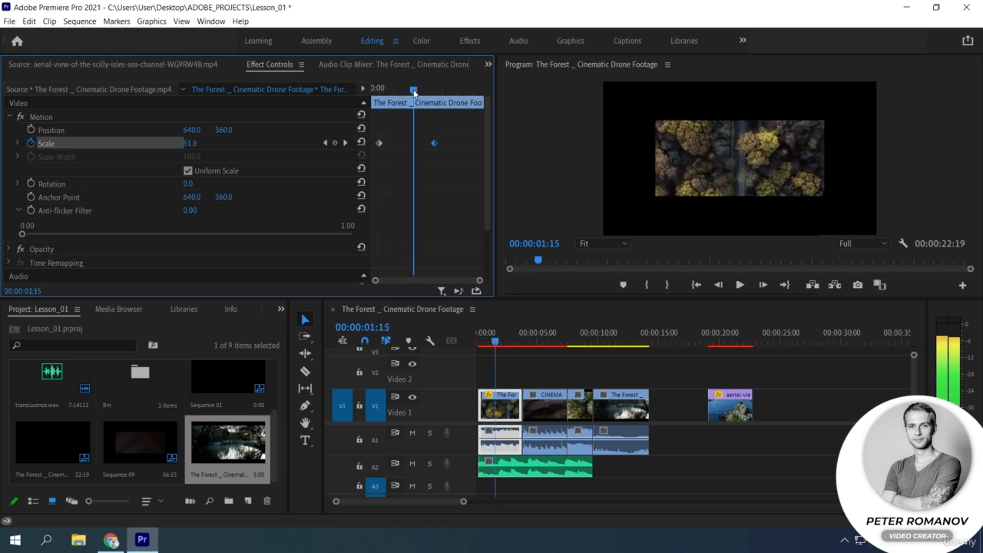
{"action": "left_click", "coordinate": [334, 143]}
{"action": "left_click", "coordinate": [334, 144]}
Play the first clip's scale-up animation from its beginning twice.
{"action": "left_click_drag", "start_coordinate": [412, 92], "coordinate": [380, 91]}
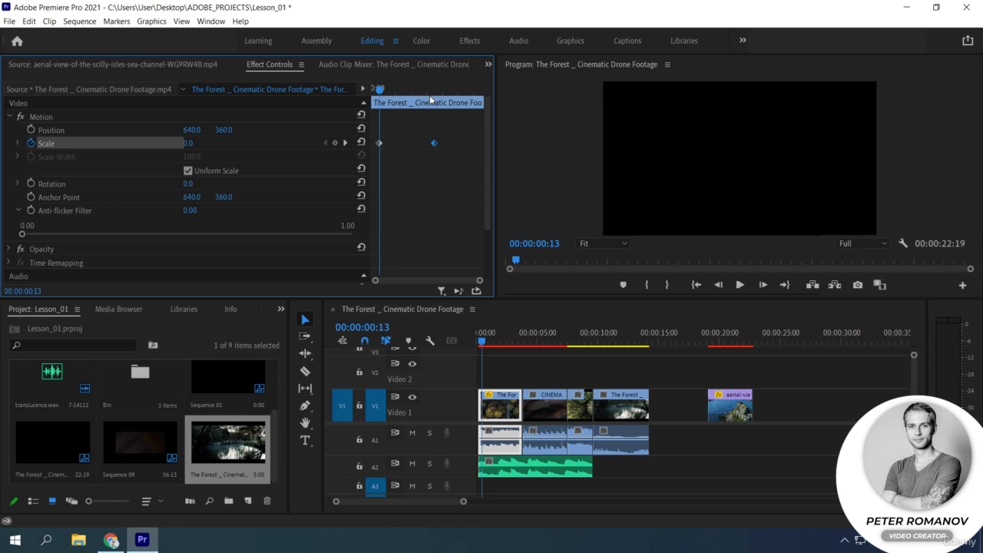
{"action": "key", "text": "space"}
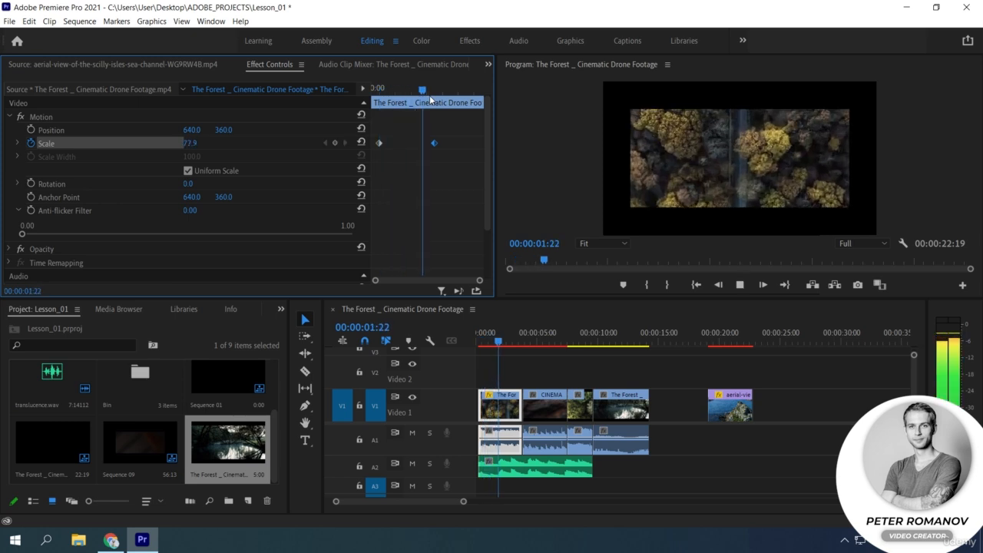
{"action": "key", "text": "space"}
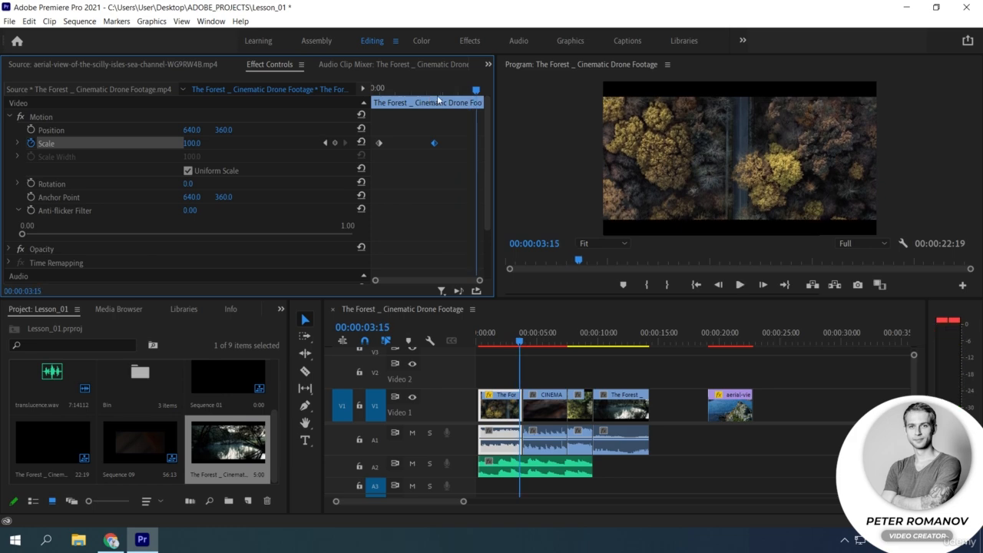
{"action": "key", "text": "Home"}
{"action": "key", "text": "space"}
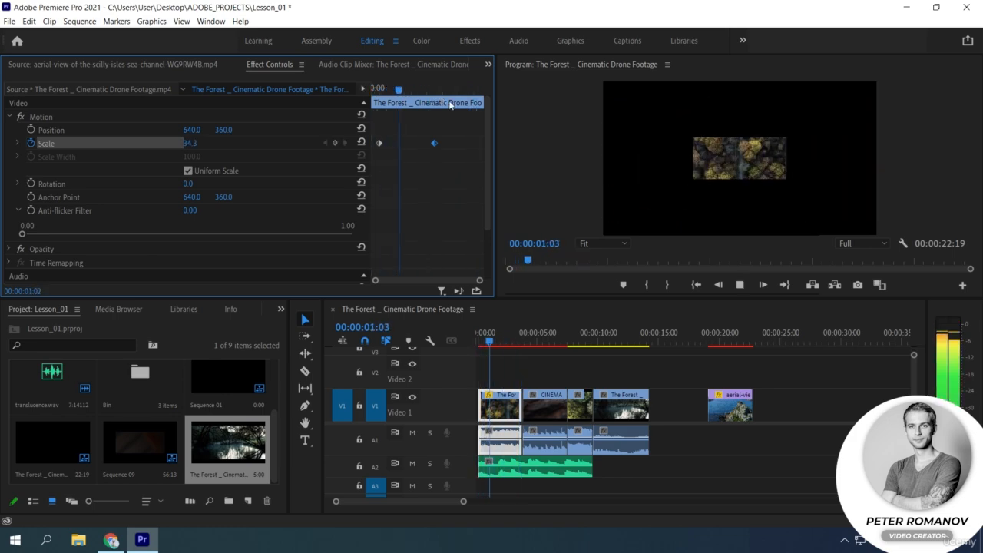
{"action": "key", "text": "space"}
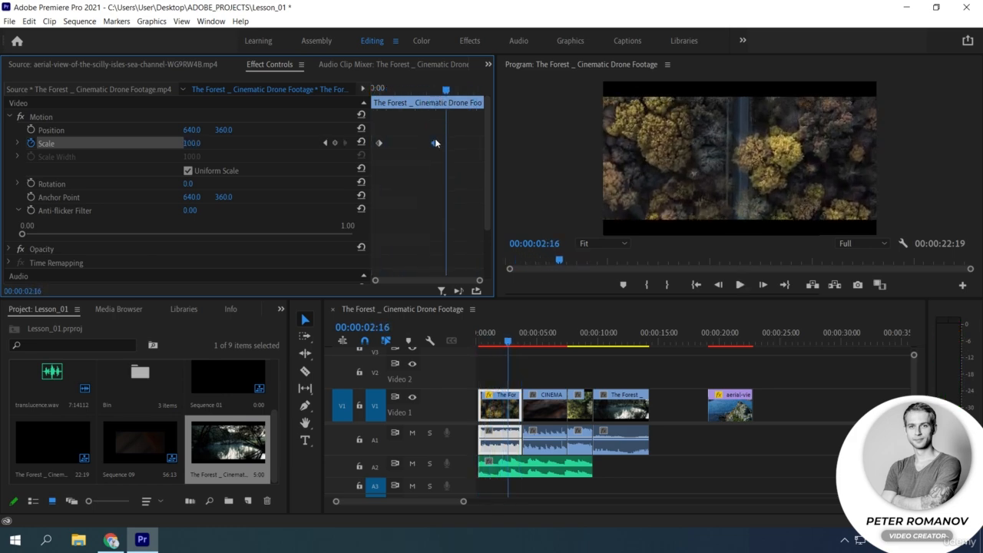
Move the second Scale keyframe closer to the first and play the faster zoom.
{"action": "left_click_drag", "start_coordinate": [436, 143], "coordinate": [407, 143]}
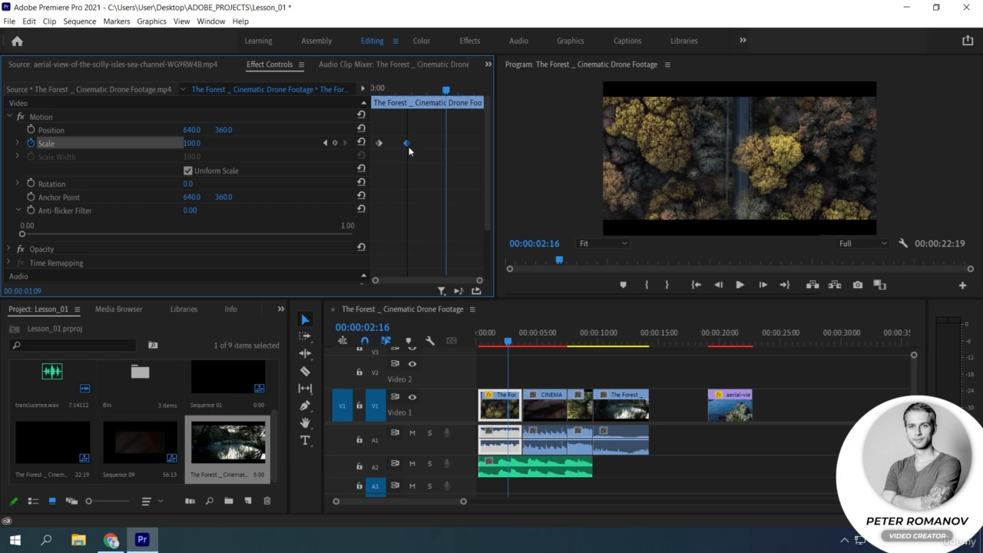
{"action": "left_click", "coordinate": [377, 87]}
{"action": "key", "text": "space"}
Move the second Scale keyframe farther from the first and play the slower zoom from the clip's start.
{"action": "key", "text": "space"}
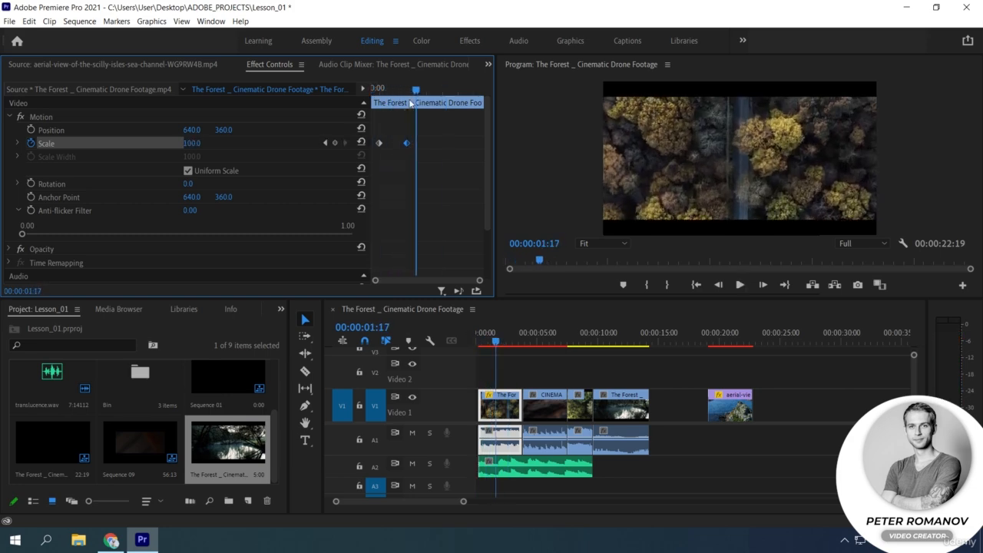
{"action": "left_click_drag", "start_coordinate": [408, 143], "coordinate": [437, 144]}
{"action": "key", "text": "space"}
{"action": "key", "text": "space"}
{"action": "left_click", "coordinate": [375, 89]}
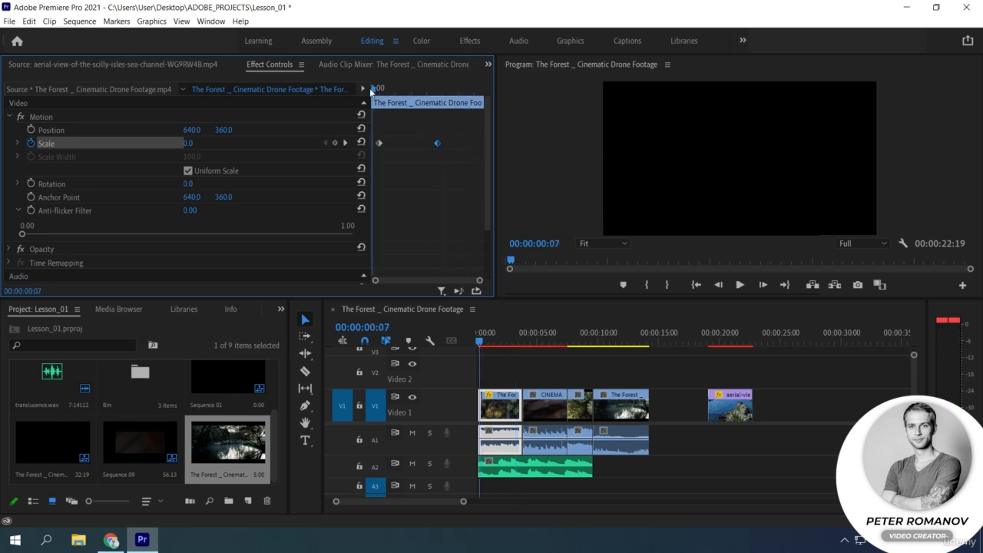
{"action": "key", "text": "space"}
{"action": "key", "text": "space"}
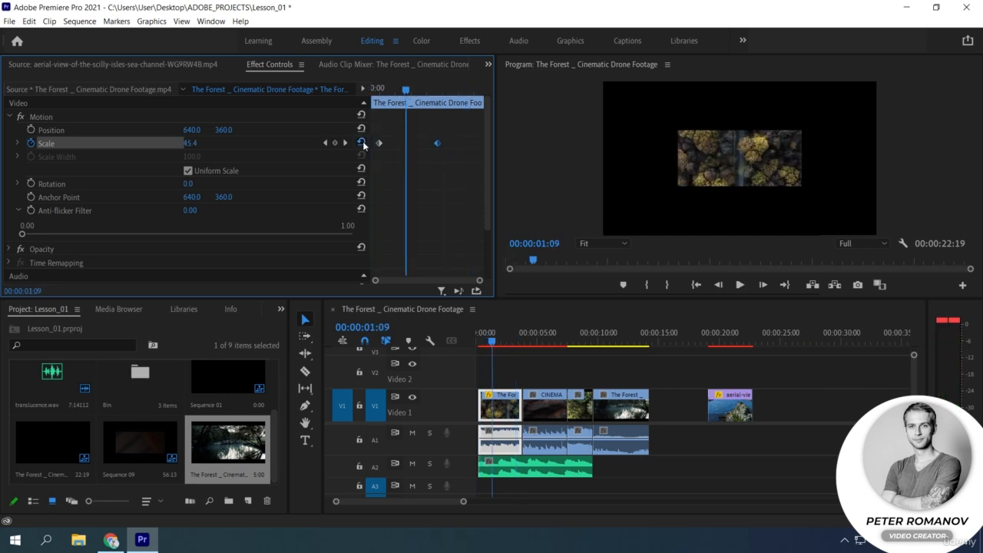
Reset Scale at 00:00:01:09, and turn off Scale animation, deleting all its keyframes.
{"action": "left_click", "coordinate": [362, 142]}
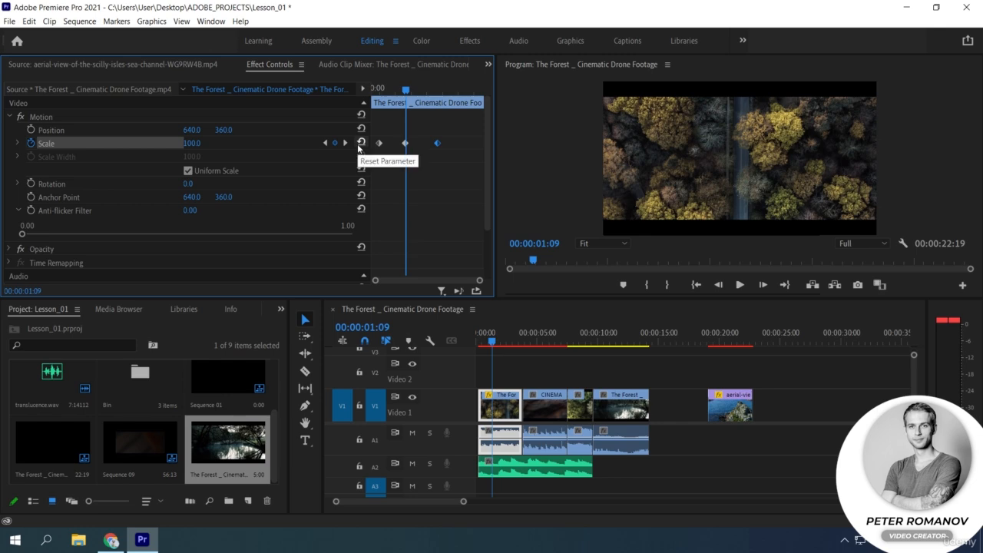
{"action": "left_click", "coordinate": [31, 143]}
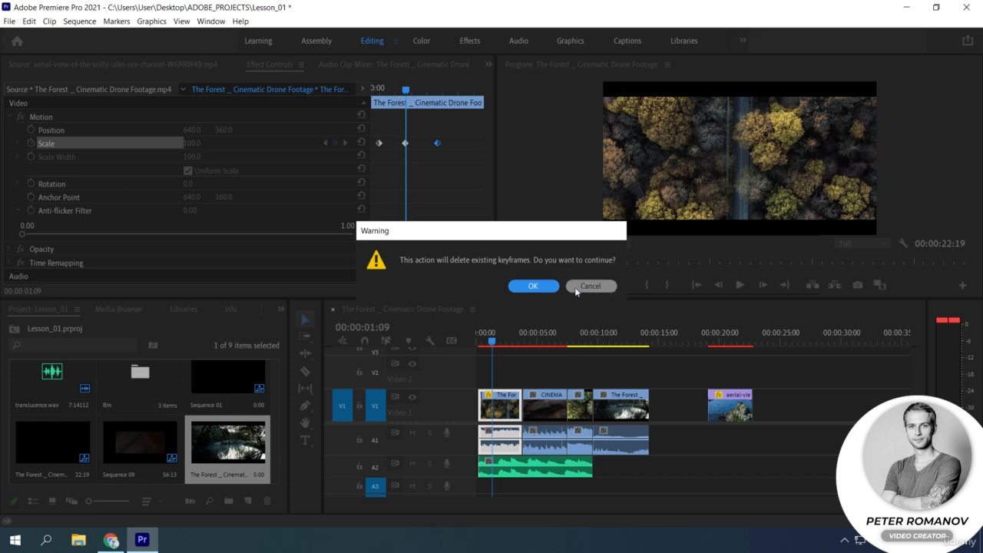
{"action": "left_click", "coordinate": [545, 284]}
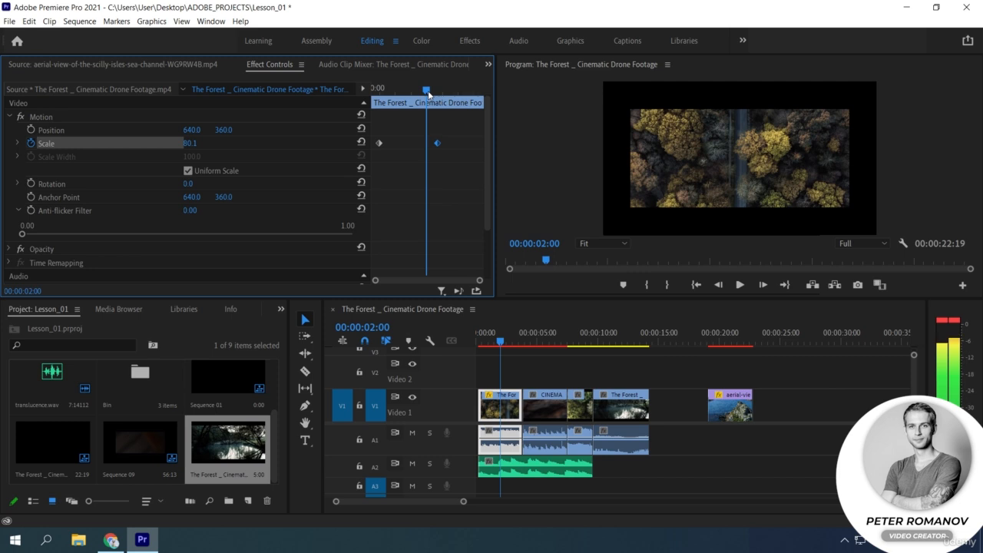
Expand the Scale value and velocity graphs and scrub through the animation between the keyframes.
{"action": "left_click", "coordinate": [18, 144]}
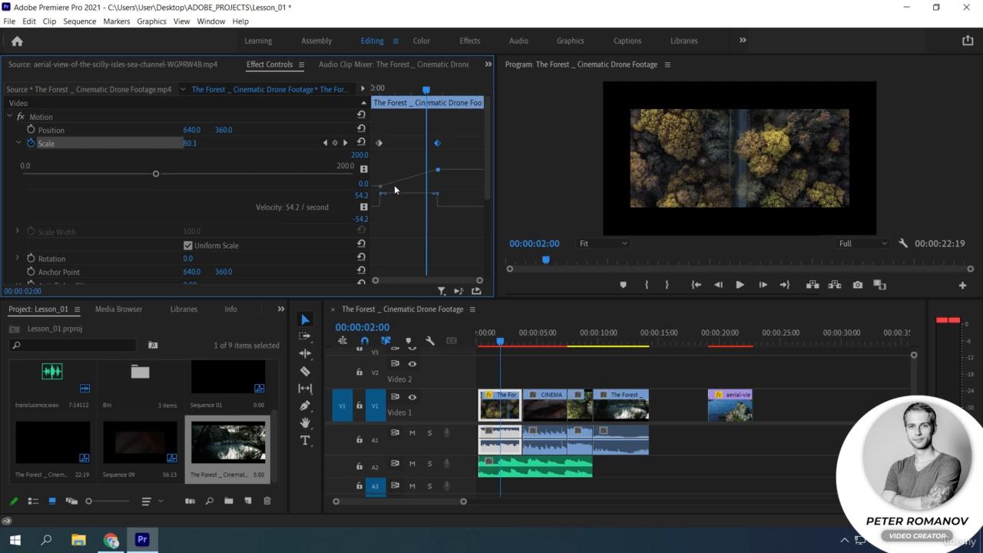
{"action": "left_click_drag", "start_coordinate": [427, 91], "coordinate": [391, 115]}
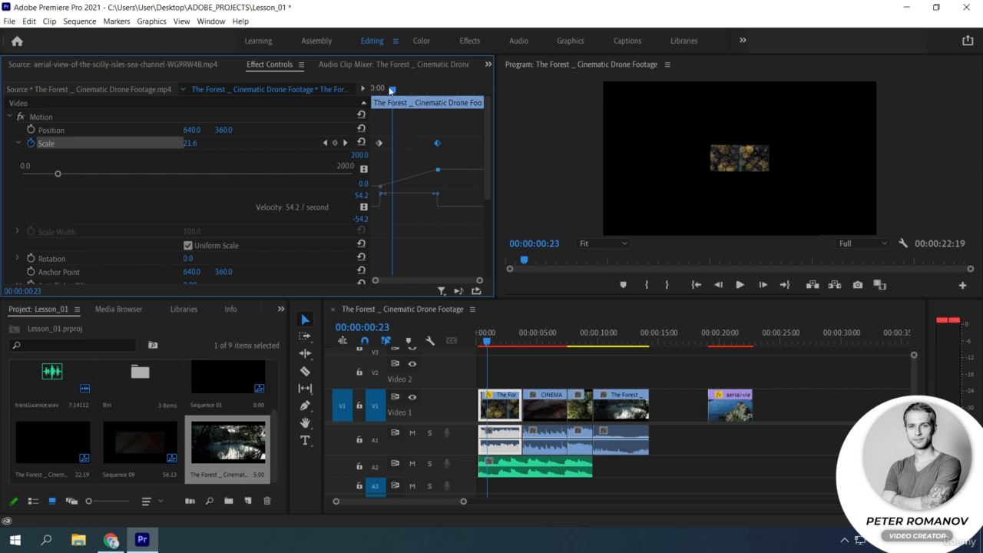
{"action": "mouse_move", "coordinate": [392, 89]}
{"action": "left_mouse_down"}
{"action": "mouse_move", "coordinate": [443, 100]}
{"action": "mouse_move", "coordinate": [396, 109]}
{"action": "left_mouse_up"}
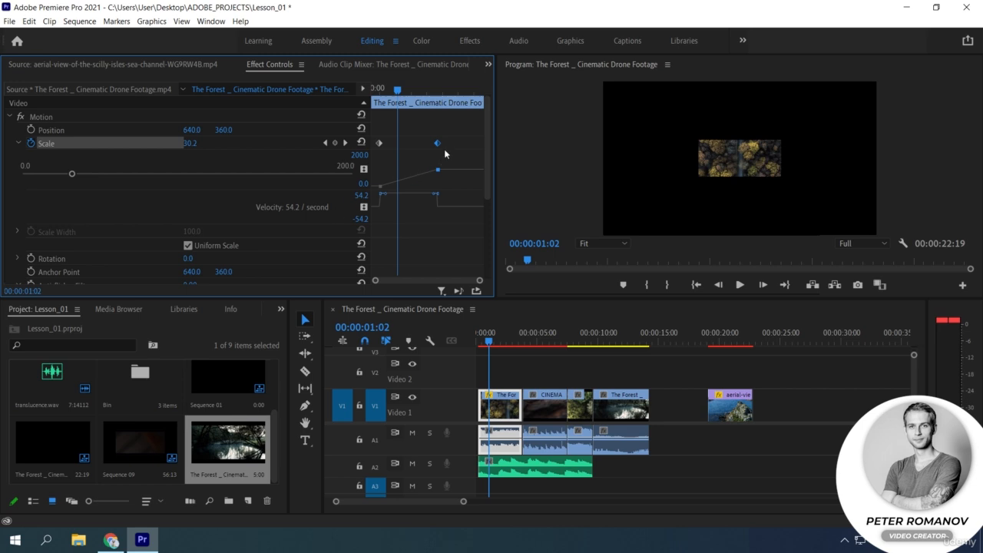
Move the second Scale keyframe slightly closer to the first and set the keyframe interpolation to Bezier.
{"action": "left_click_drag", "start_coordinate": [438, 144], "coordinate": [461, 144]}
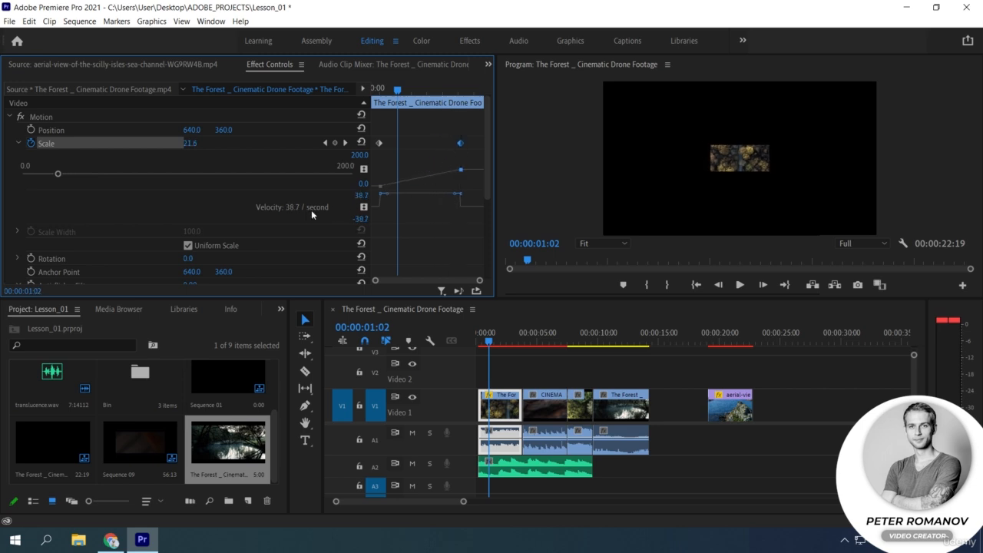
{"action": "right_click", "coordinate": [379, 143]}
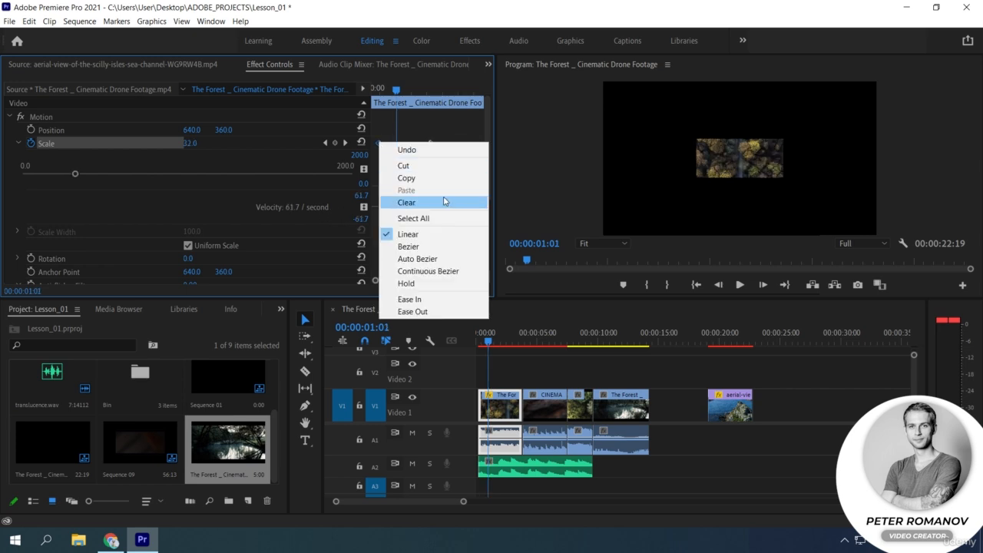
{"action": "left_click", "coordinate": [424, 245]}
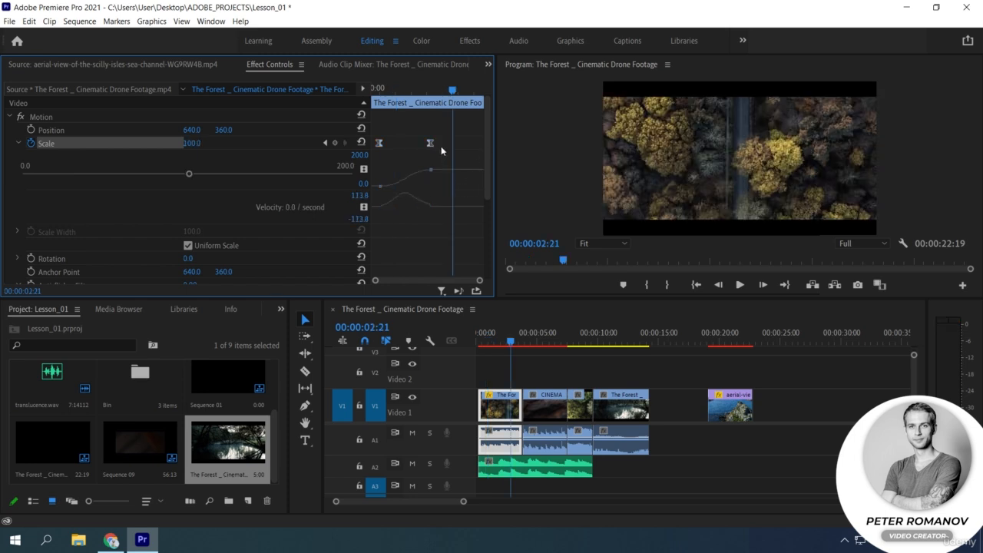
Copy both Scale keyframes to the start of the CINEMATIC NATURE BROLL clip and play the result.
{"action": "left_click_drag", "start_coordinate": [441, 147], "coordinate": [374, 136]}
{"action": "left_click", "coordinate": [536, 408]}
{"action": "left_click_drag", "start_coordinate": [393, 90], "coordinate": [375, 92]}
{"action": "key", "text": "ctrl+v"}
{"action": "key", "text": "space"}
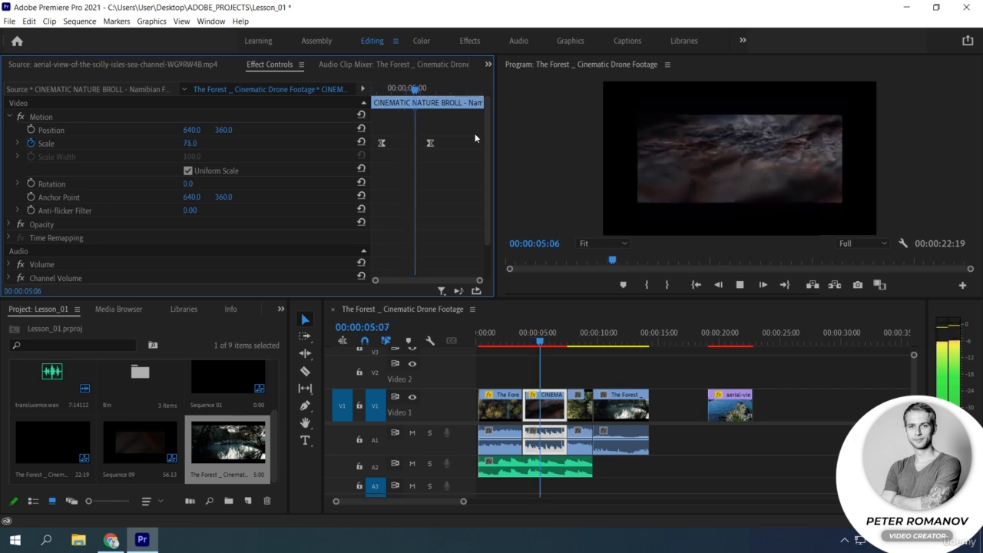
{"action": "key", "text": "space"}
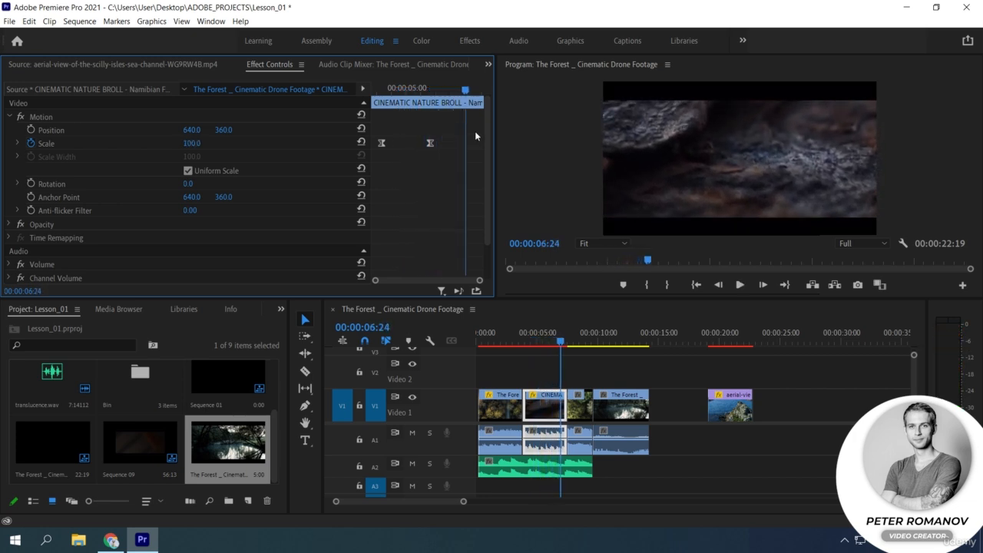
Undo the Scale keyframes pasted onto the CINEMATIC NATURE BROLL clip.
{"action": "left_click", "coordinate": [500, 408]}
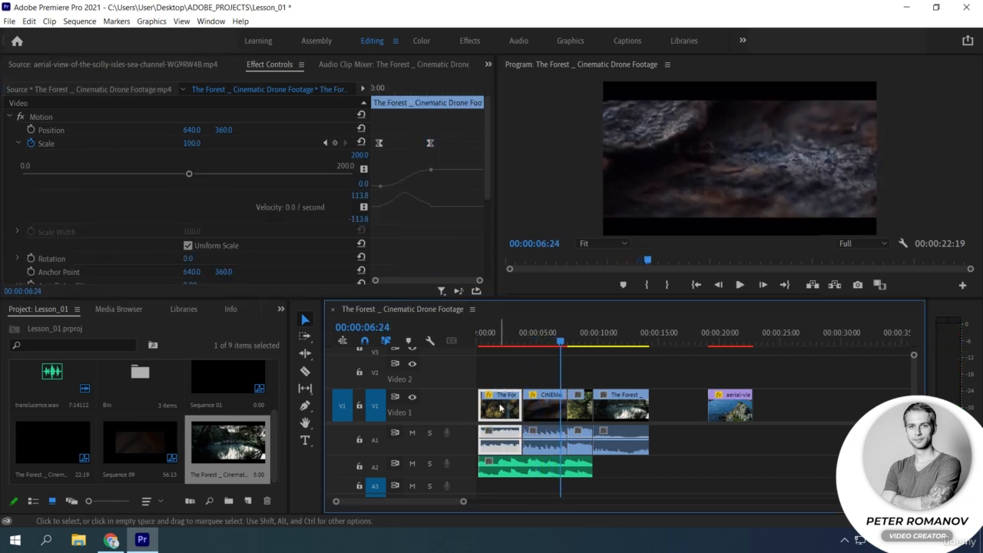
{"action": "left_click", "coordinate": [512, 413]}
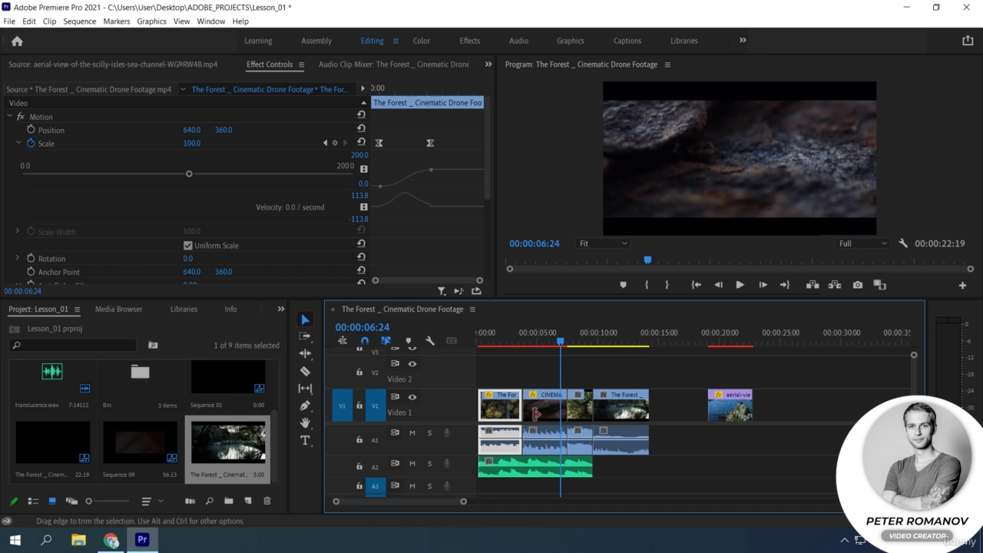
{"action": "left_click", "coordinate": [538, 411]}
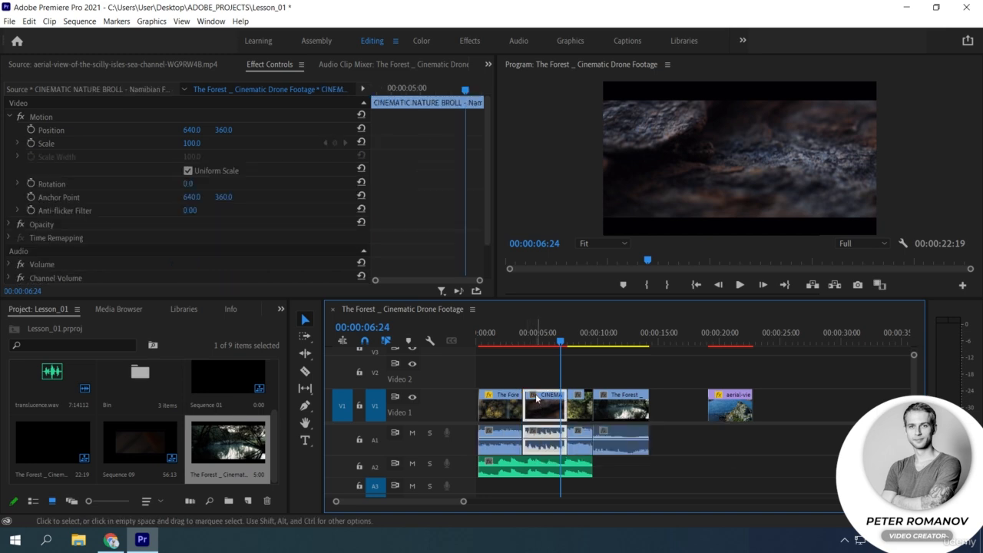
Set the first forest clip's first Scale keyframe to Auto Bezier and reshape its velocity curve with the handle.
{"action": "left_click", "coordinate": [501, 398]}
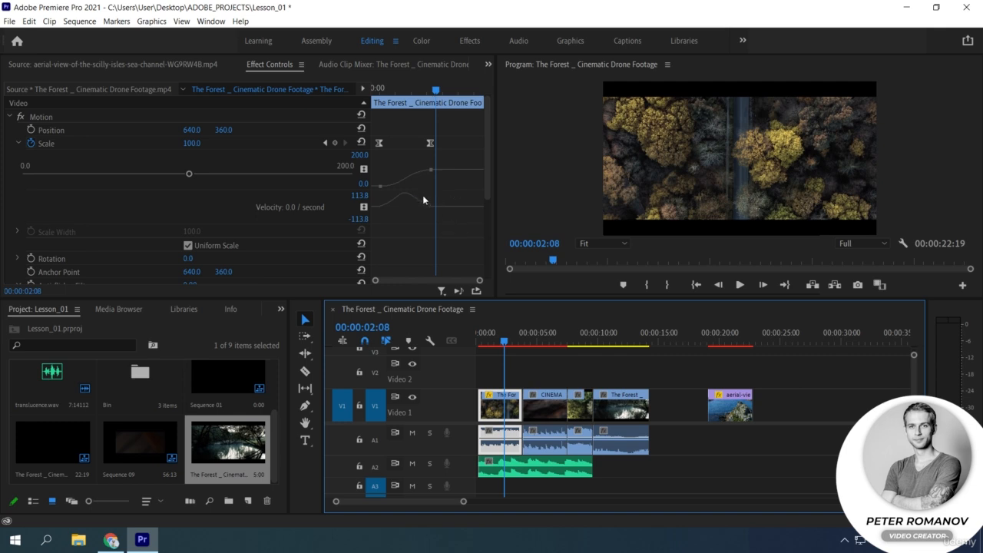
{"action": "right_click", "coordinate": [378, 143]}
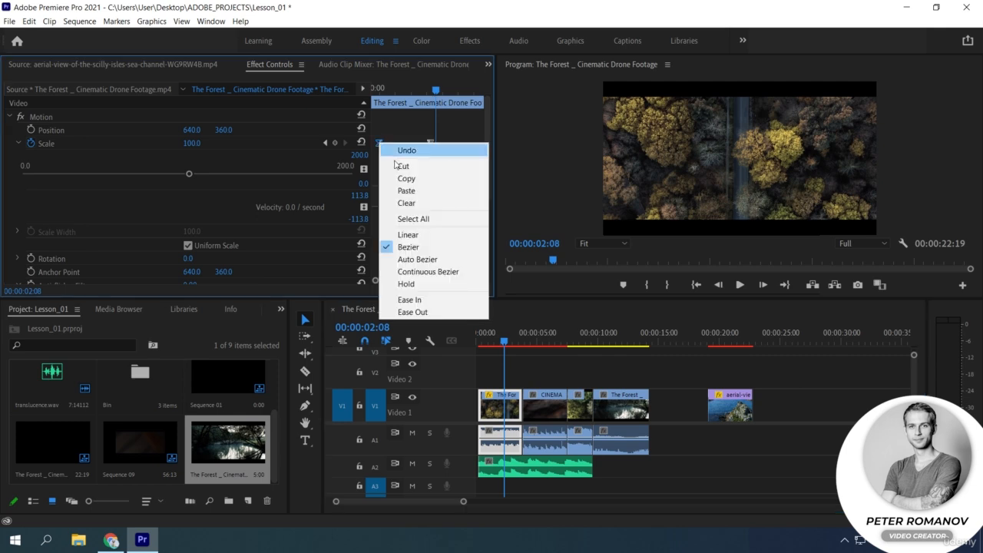
{"action": "left_click", "coordinate": [440, 260]}
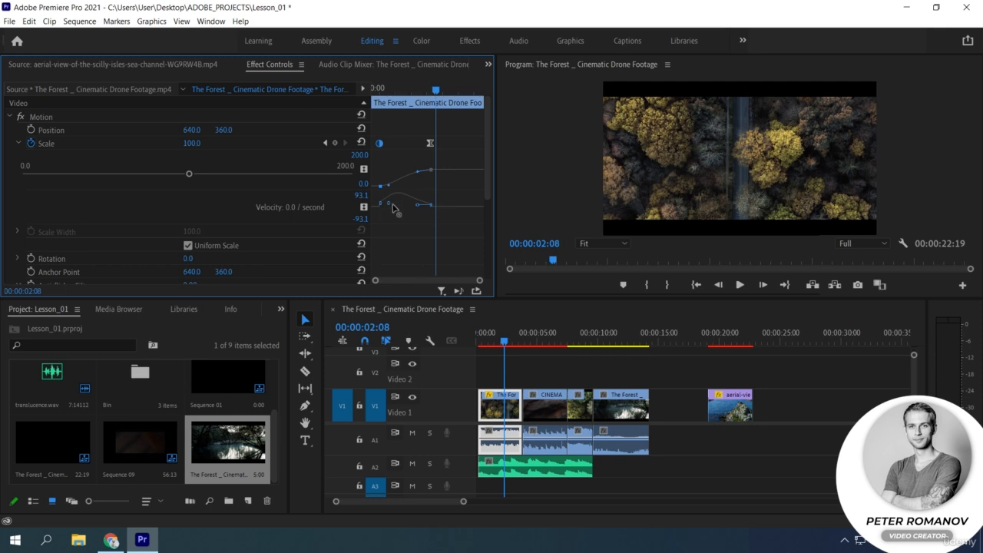
{"action": "left_click_drag", "start_coordinate": [388, 205], "coordinate": [407, 215]}
Switch the first Scale keyframe to Bezier and change it to Continuous Bezier interpolation.
{"action": "right_click", "coordinate": [379, 142]}
{"action": "left_click", "coordinate": [408, 245]}
{"action": "right_click", "coordinate": [381, 144]}
{"action": "left_click", "coordinate": [449, 275]}
Try reshaping the Scale value graph at the second keyframe and undo that change.
{"action": "left_click", "coordinate": [431, 170]}
{"action": "left_click_drag", "start_coordinate": [436, 175], "coordinate": [436, 179]}
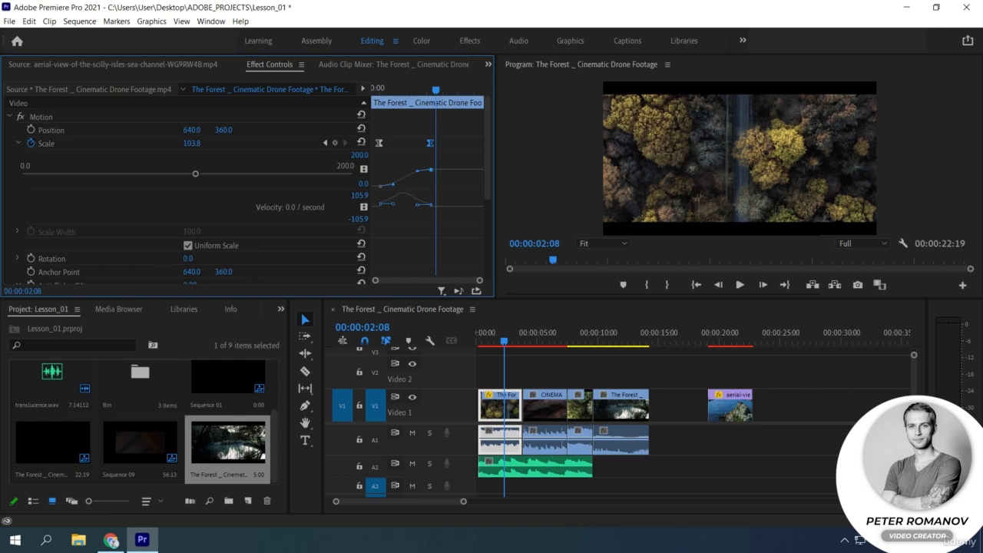
{"action": "key", "text": "ctrl+z"}
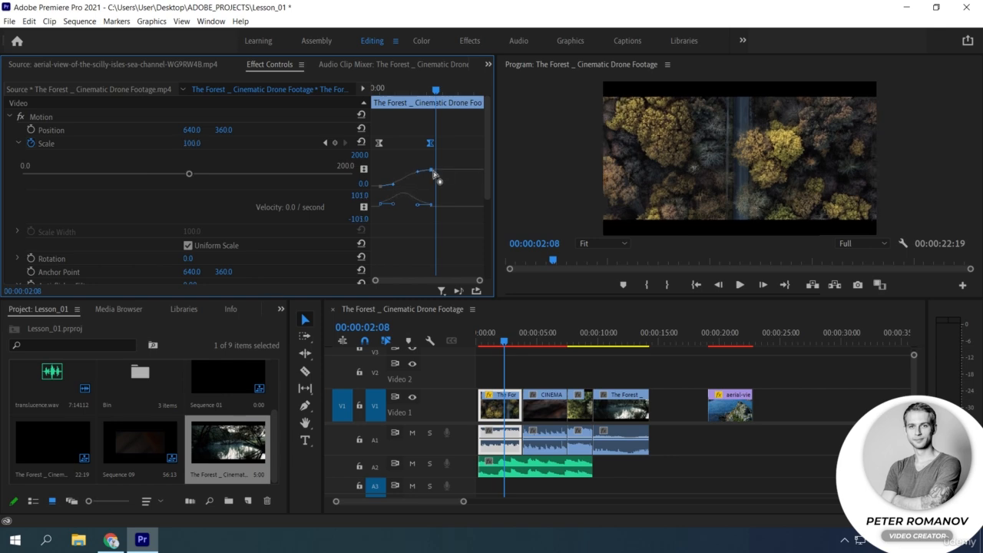
Check the first Scale keyframe's interpolation options and reshape the start of its value curve.
{"action": "right_click", "coordinate": [379, 143]}
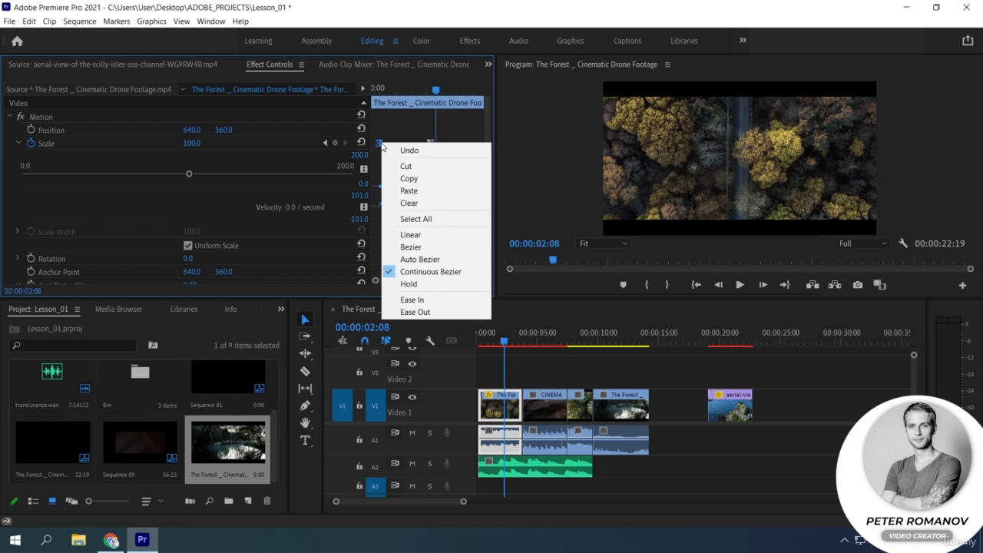
{"action": "left_click", "coordinate": [382, 144]}
{"action": "left_click_drag", "start_coordinate": [382, 186], "coordinate": [393, 182]}
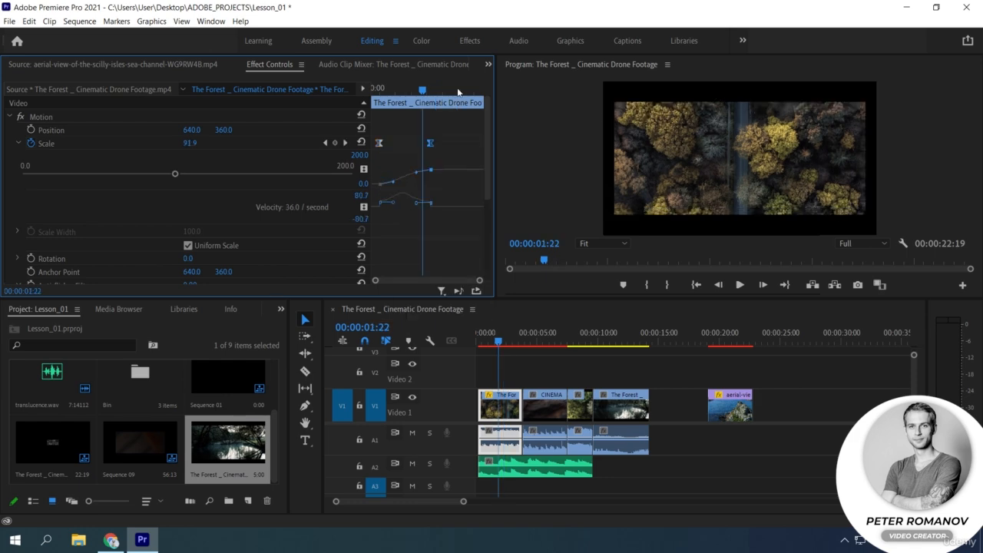
Add a third Scale keyframe at 00:00:03:00 and adjust the curve between it and the second keyframe.
{"action": "left_click", "coordinate": [458, 92]}
{"action": "left_click", "coordinate": [334, 143]}
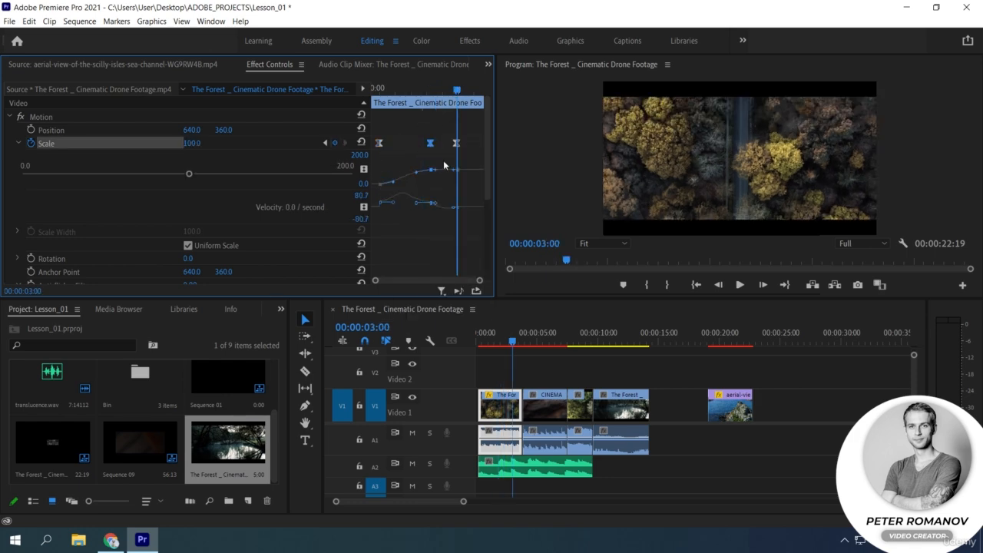
{"action": "left_click_drag", "start_coordinate": [436, 169], "coordinate": [440, 176]}
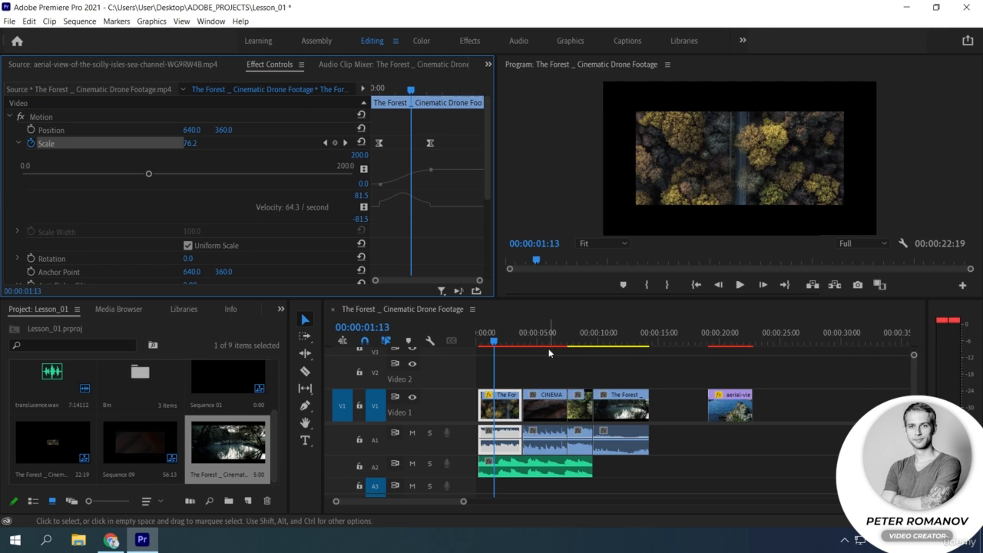
Keyframe the CINEMATIC NATURE BROLL clip's Scale from 100 at 00:00:04:21 to 50 at 00:00:06:04 and preview the change.
{"action": "left_click", "coordinate": [535, 338]}
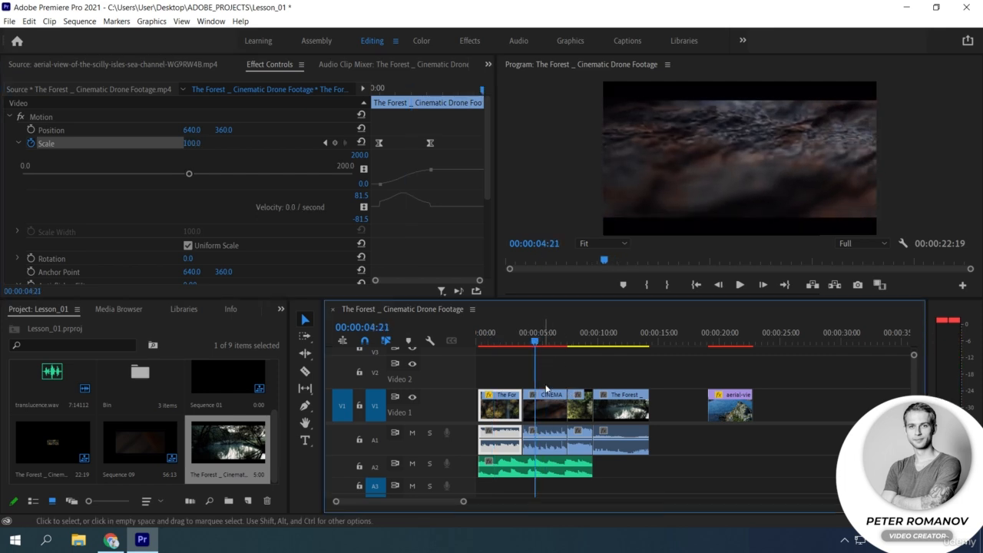
{"action": "left_click", "coordinate": [542, 392]}
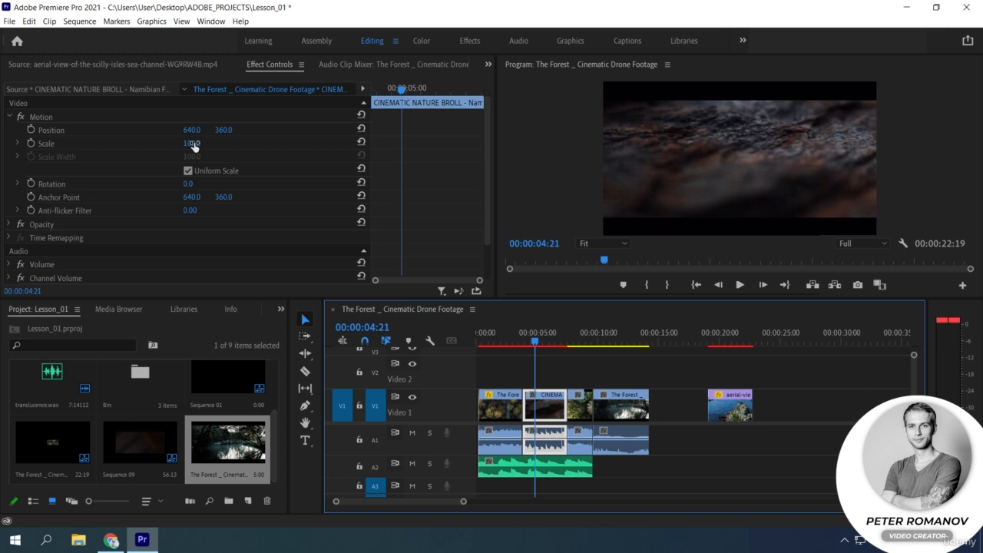
{"action": "left_click", "coordinate": [31, 142]}
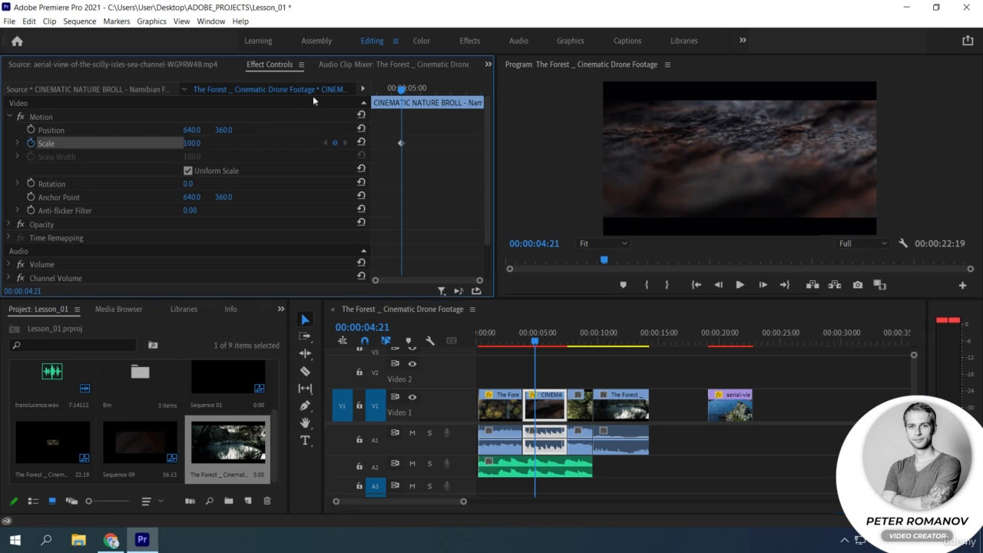
{"action": "left_click_drag", "start_coordinate": [401, 89], "coordinate": [441, 90]}
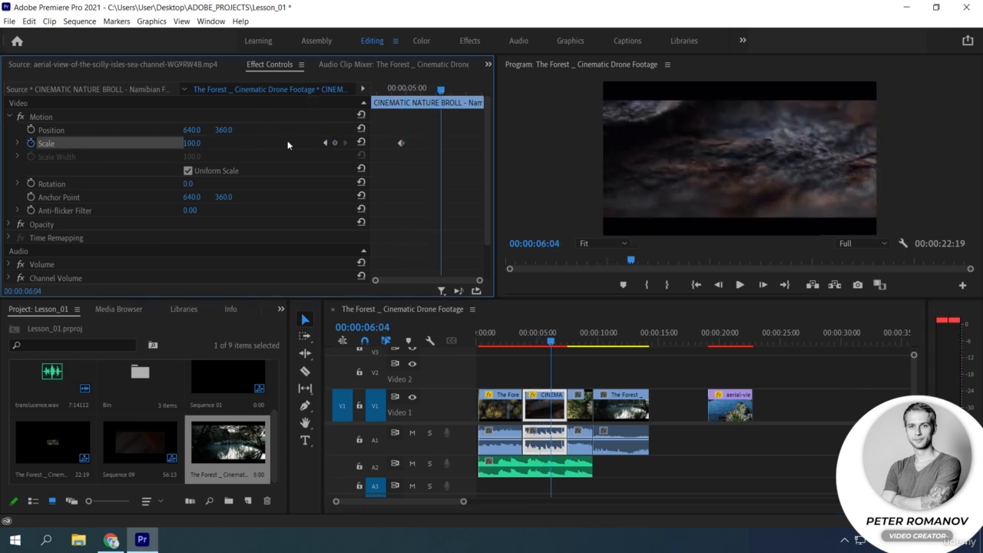
{"action": "left_click", "coordinate": [202, 143]}
{"action": "type", "text": "50"}
{"action": "key", "text": "Return"}
{"action": "left_click_drag", "start_coordinate": [409, 91], "coordinate": [436, 107]}
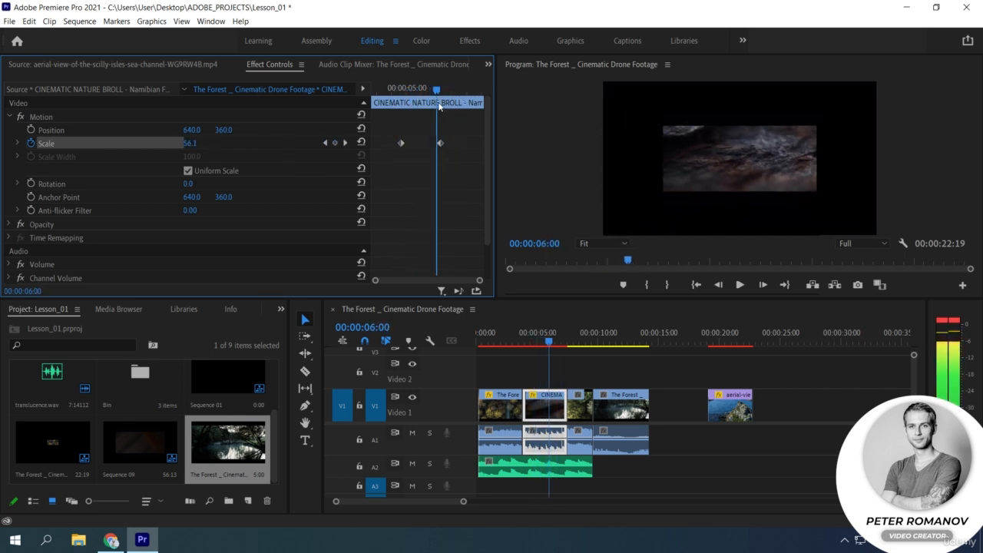
Set both Scale keyframes on the CINEMATIC NATURE BROLL clip to Hold interpolation.
{"action": "right_click", "coordinate": [440, 144]}
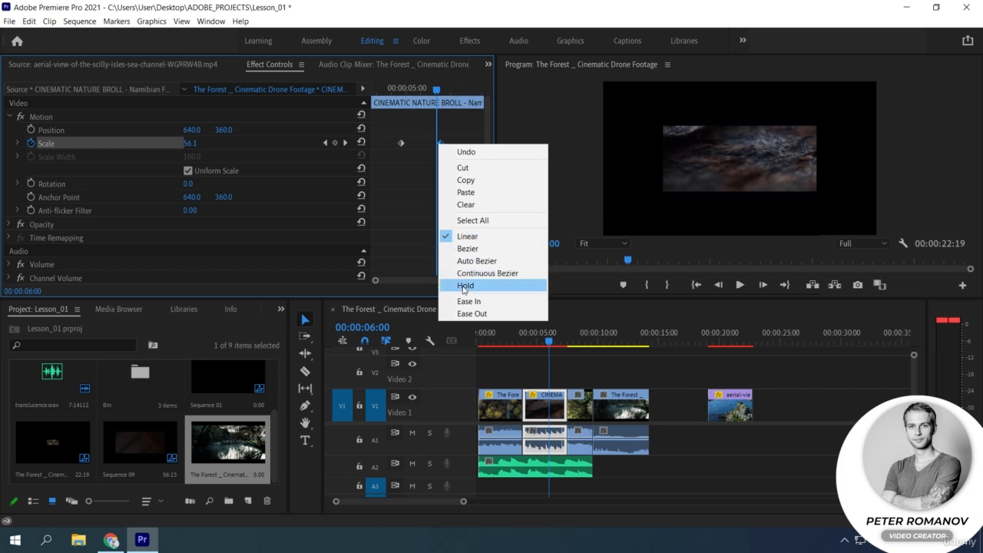
{"action": "left_click", "coordinate": [466, 285]}
{"action": "left_click_drag", "start_coordinate": [434, 94], "coordinate": [390, 92]}
{"action": "right_click", "coordinate": [401, 144]}
{"action": "left_click", "coordinate": [431, 285]}
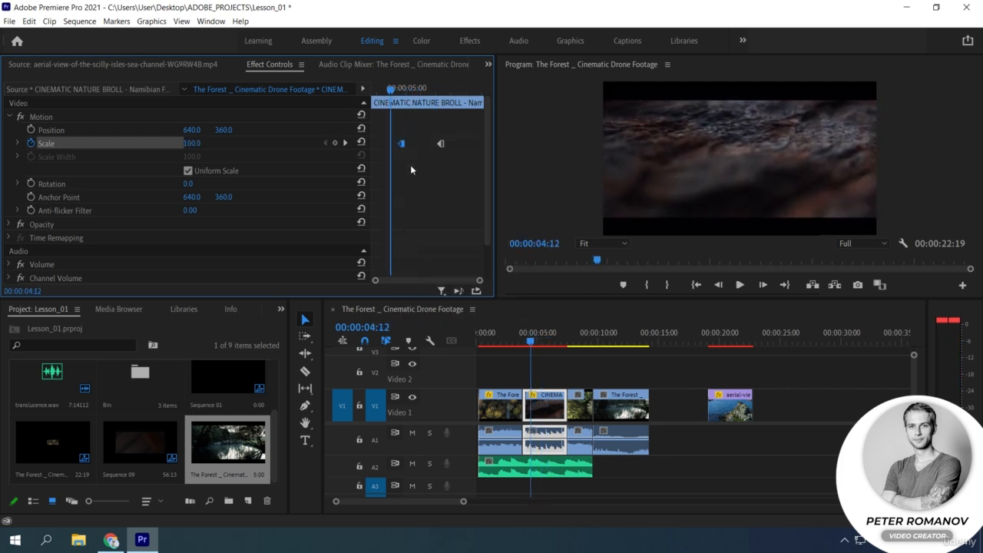
Play the held Scale change and remove all Scale keyframes from the CINEMATIC NATURE BROLL clip.
{"action": "key", "text": "space"}
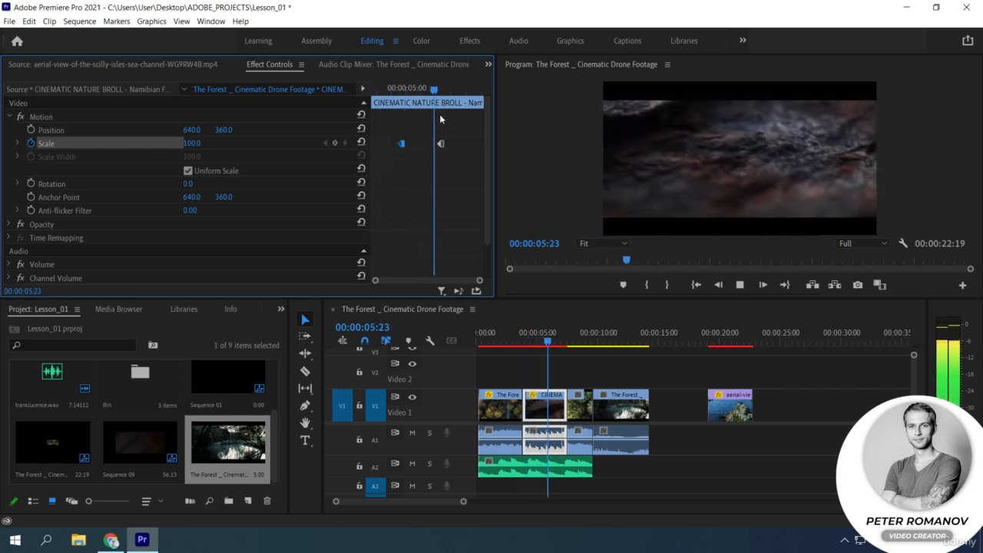
{"action": "key", "text": "space"}
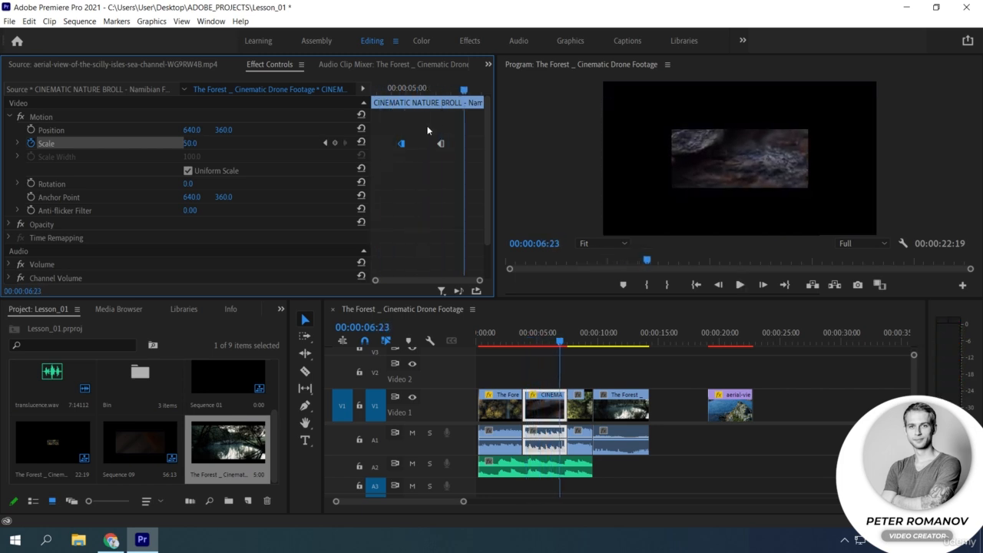
{"action": "left_click", "coordinate": [32, 144]}
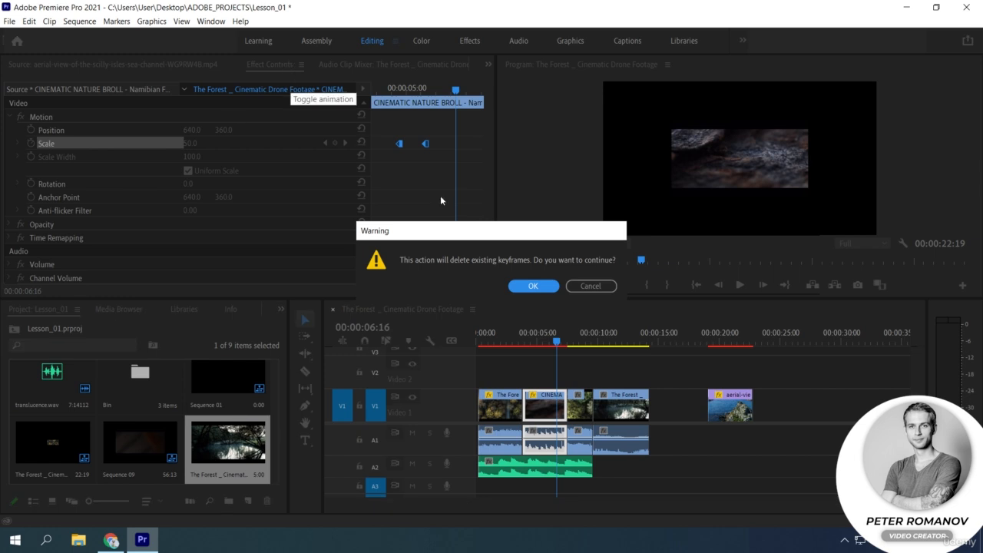
{"action": "left_click", "coordinate": [530, 286]}
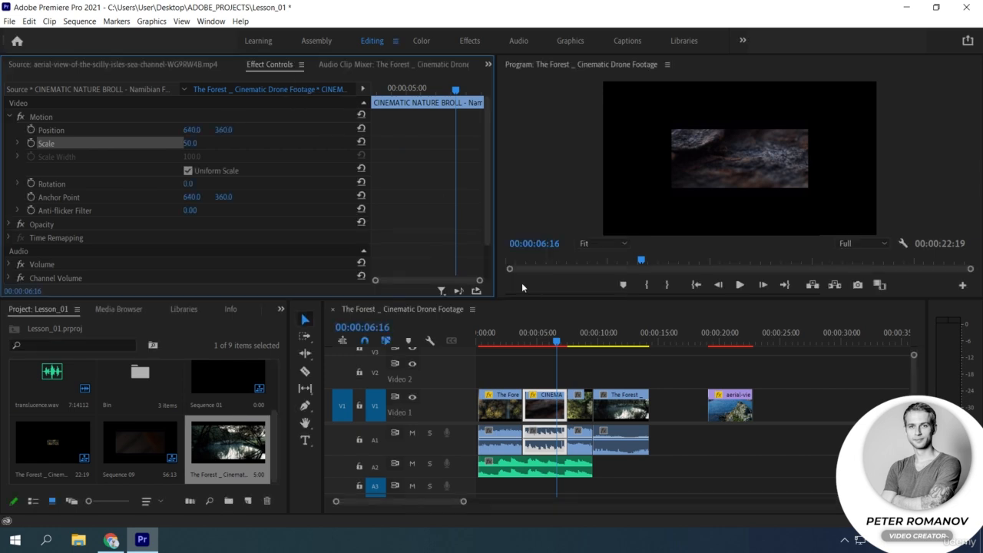
Set both Scale keyframes on the first forest clip to Linear interpolation.
{"action": "left_click", "coordinate": [503, 344]}
{"action": "left_click", "coordinate": [499, 407]}
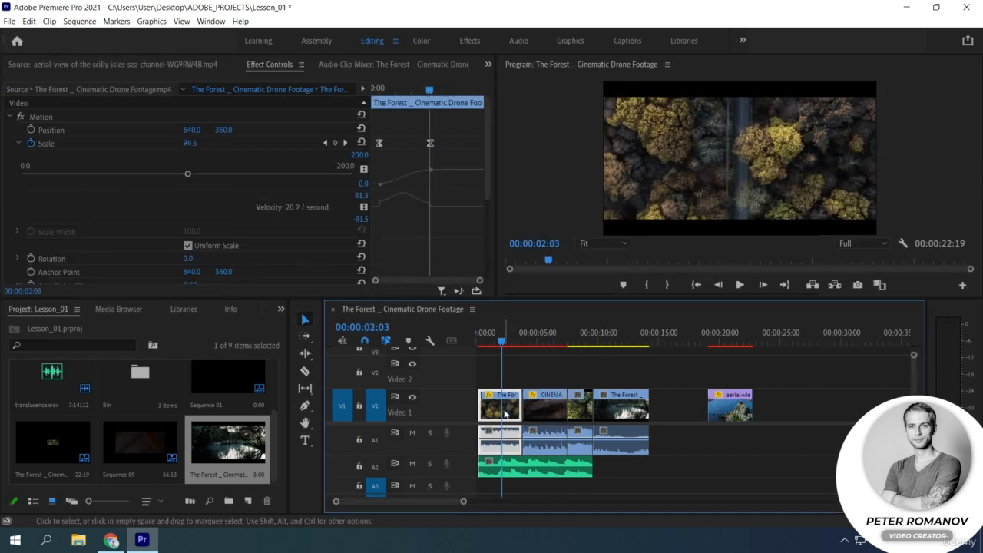
{"action": "right_click", "coordinate": [377, 143]}
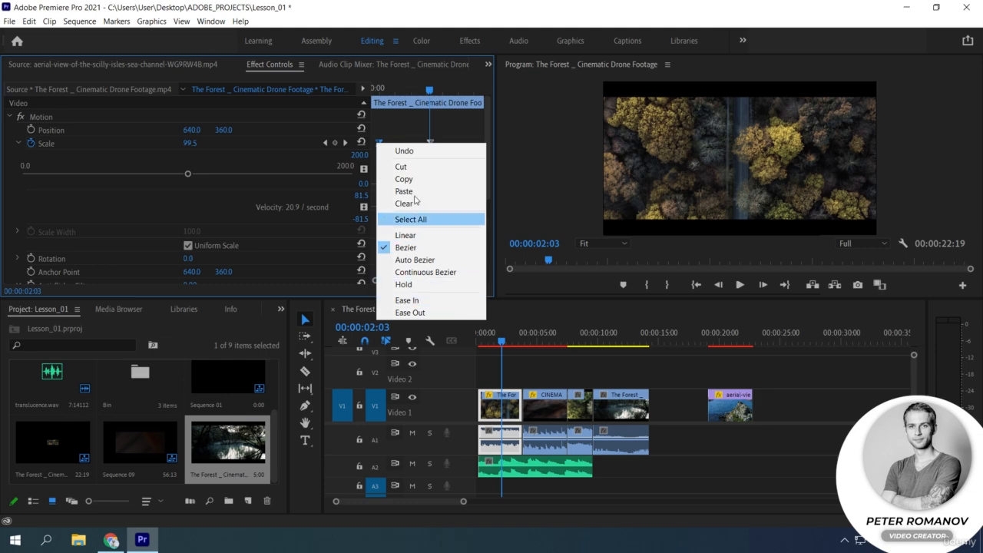
{"action": "left_click", "coordinate": [397, 138]}
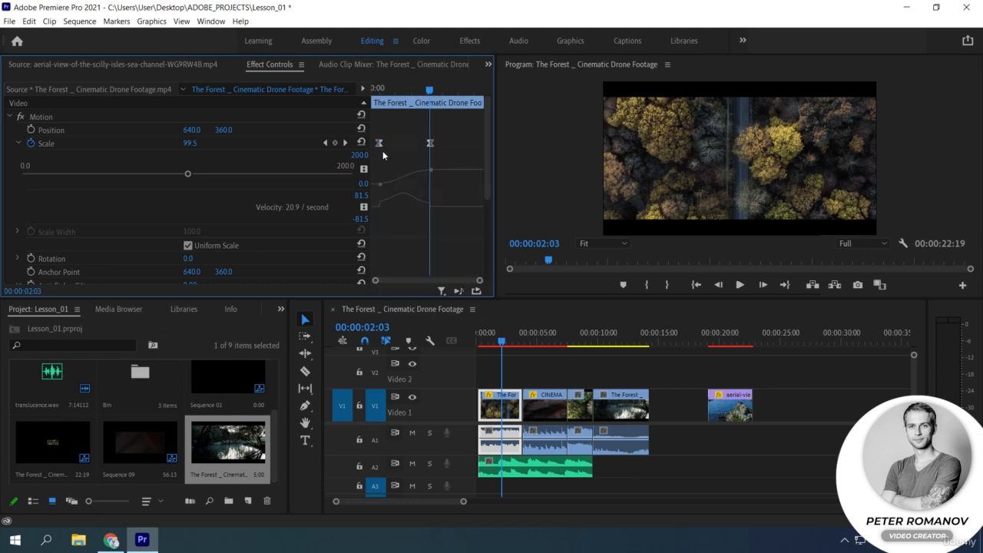
{"action": "left_click_drag", "start_coordinate": [438, 160], "coordinate": [380, 143]}
{"action": "right_click", "coordinate": [382, 146]}
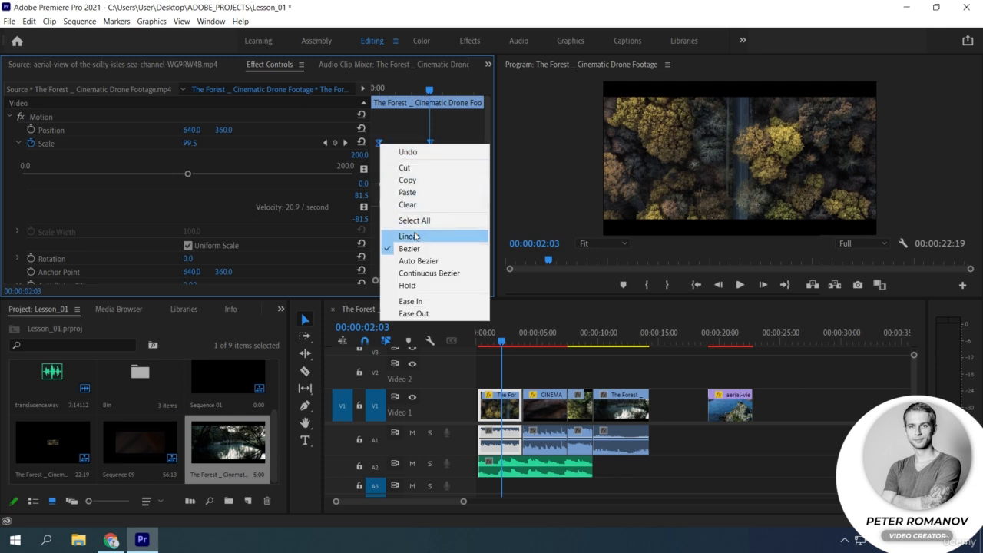
{"action": "left_click", "coordinate": [415, 236]}
{"action": "left_click", "coordinate": [417, 228]}
Try Ease In on the first Scale keyframe and Ease Out on the second one.
{"action": "right_click", "coordinate": [380, 146]}
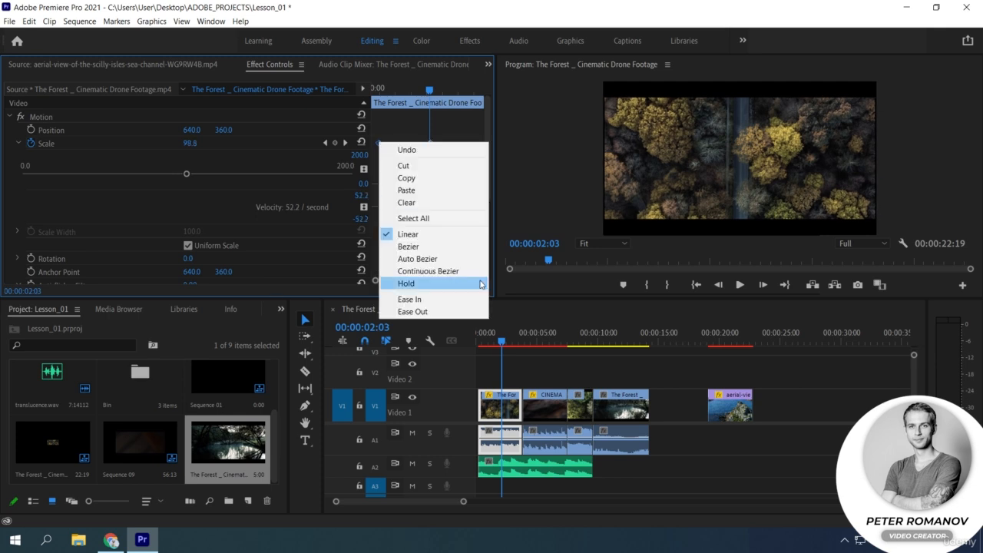
{"action": "left_click", "coordinate": [435, 303]}
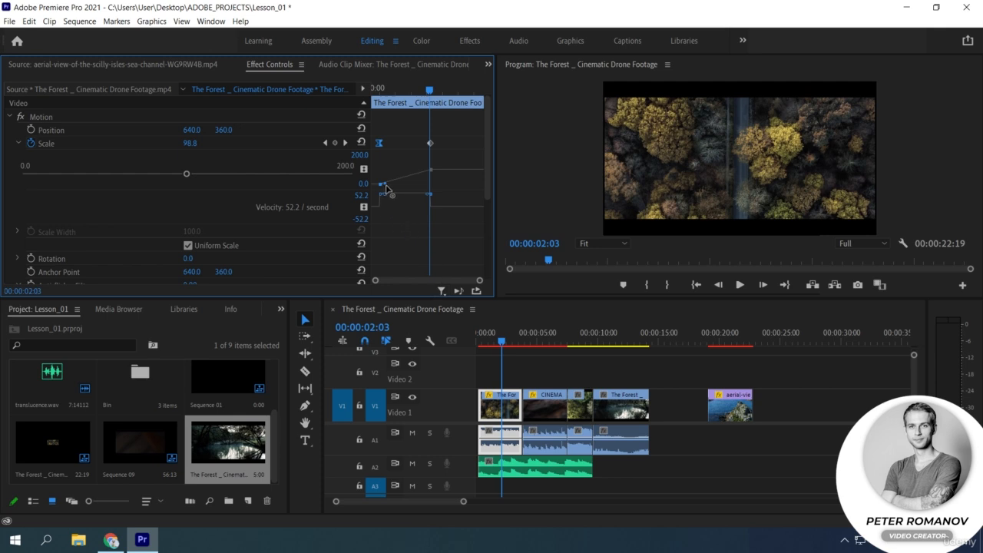
{"action": "right_click", "coordinate": [430, 142]}
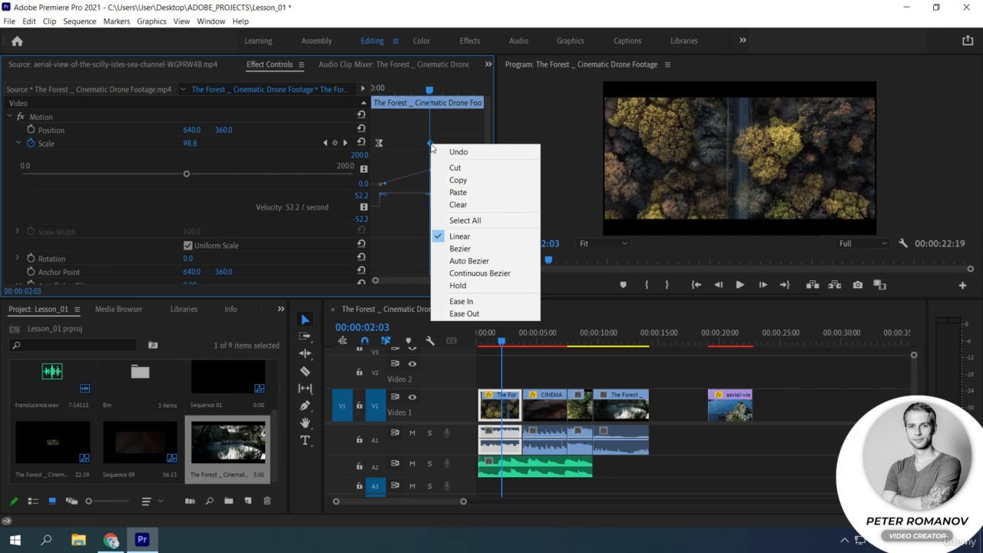
{"action": "left_click", "coordinate": [461, 300]}
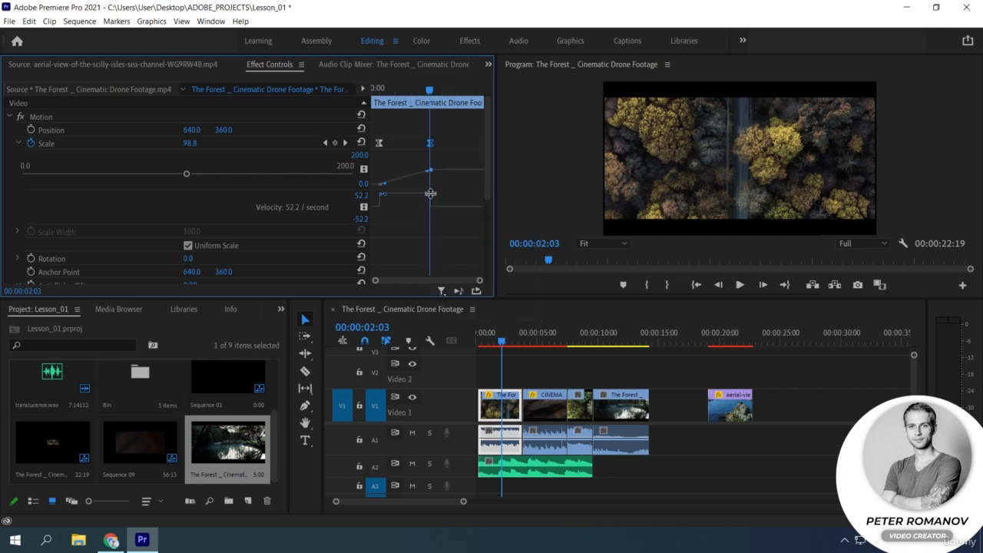
{"action": "left_click", "coordinate": [439, 190]}
Apply Ease Out to the first Scale keyframe and Ease In to the second, and play the animation.
{"action": "right_click", "coordinate": [378, 145]}
{"action": "left_click", "coordinate": [413, 311]}
{"action": "right_click", "coordinate": [430, 143]}
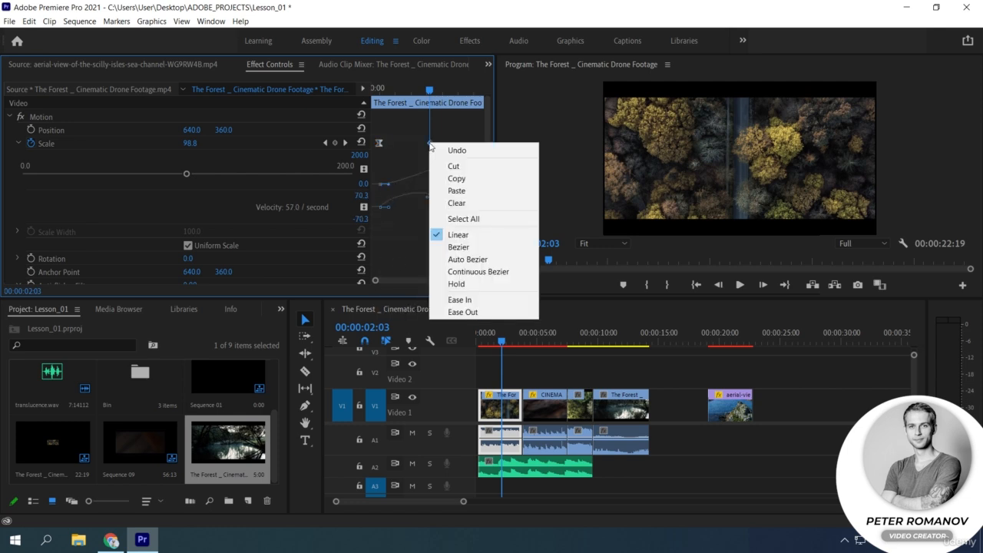
{"action": "left_click", "coordinate": [446, 299]}
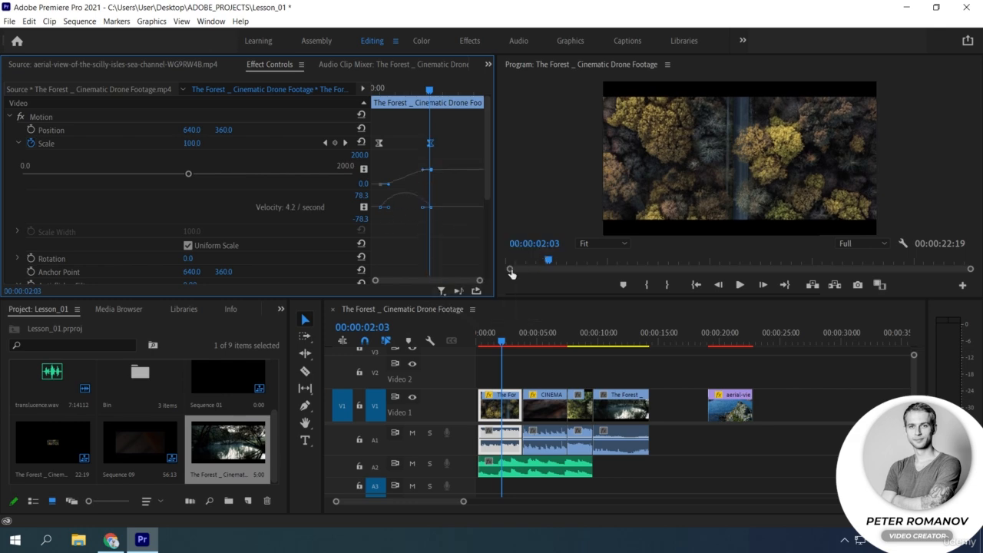
{"action": "left_click", "coordinate": [376, 88]}
{"action": "key", "text": "space"}
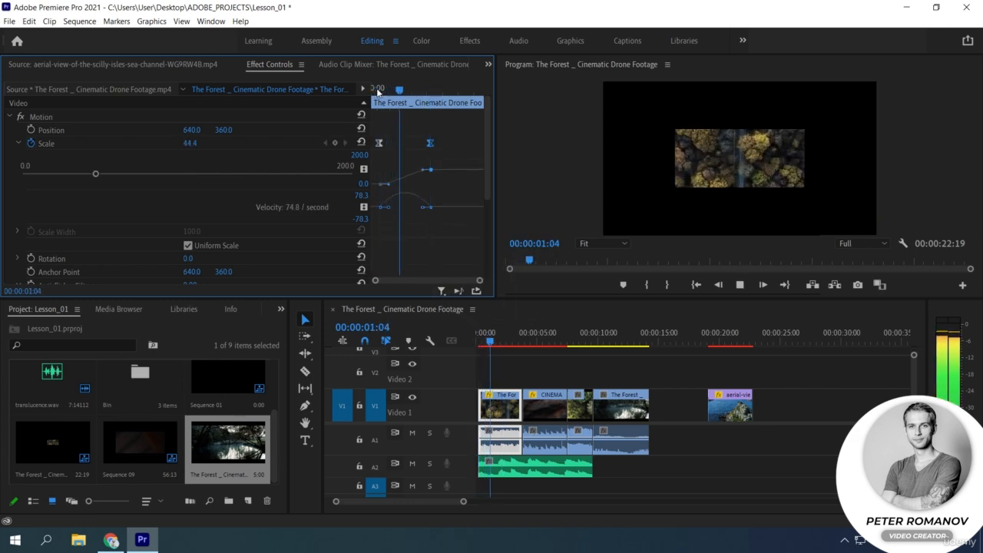
{"action": "key", "text": "space"}
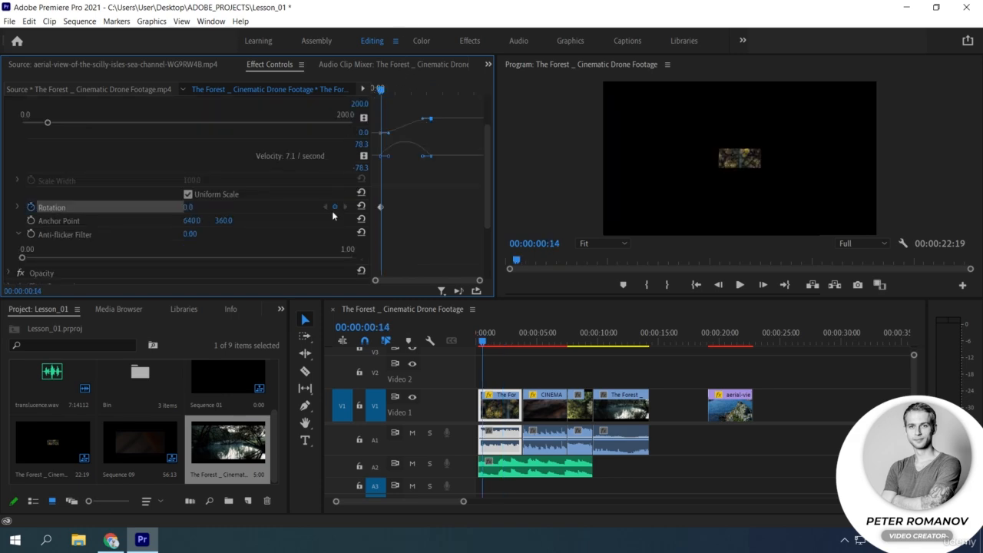
Keyframe the forest clip's Rotation from 0 at 00:00:00:14 to 720 degrees at 00:00:02:04 and play it.
{"action": "left_click", "coordinate": [188, 207]}
{"action": "type", "text": "720"}
{"action": "key", "text": "Return"}
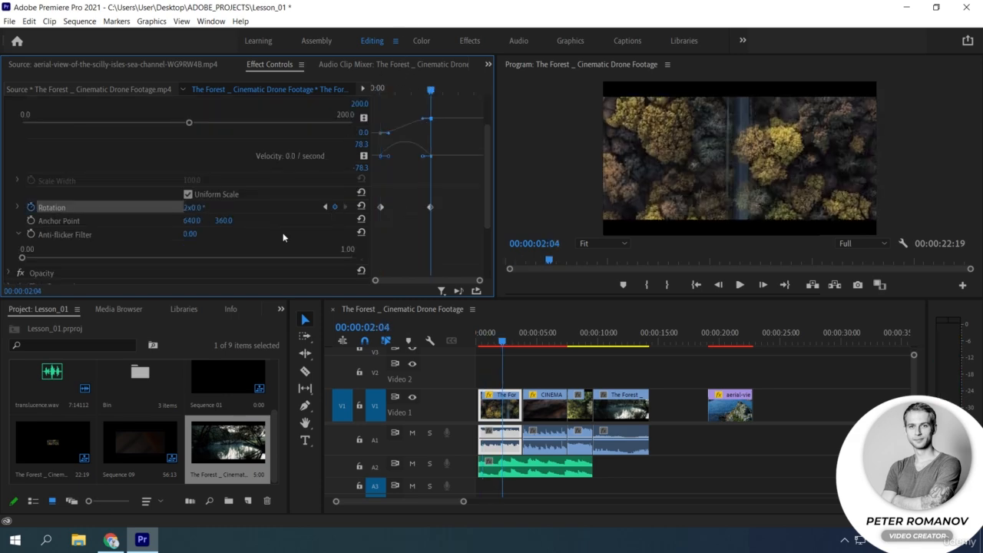
{"action": "key", "text": "space"}
Lengthen and raise the second Rotation keyframe's incoming curve handle, previewing the rotation.
{"action": "key", "text": "space"}
Expand the Rotation graphs and apply Ease In to the second Rotation keyframe.
{"action": "left_click", "coordinate": [18, 208]}
{"action": "scroll", "coordinate": [253, 219], "scroll_direction": "down", "scroll_amount": 1}
{"action": "right_click", "coordinate": [430, 196]}
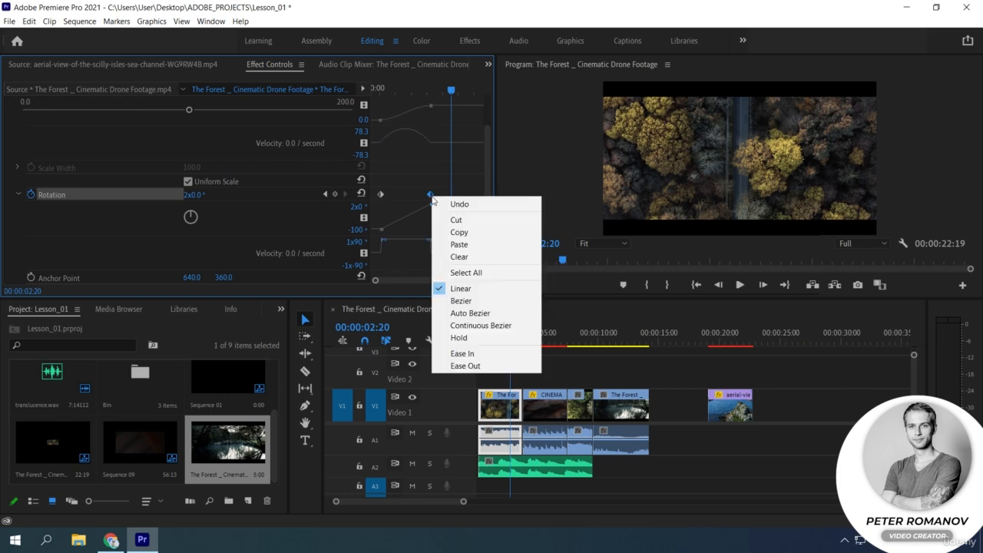
{"action": "left_click", "coordinate": [464, 356]}
{"action": "left_click_drag", "start_coordinate": [422, 205], "coordinate": [400, 209]}
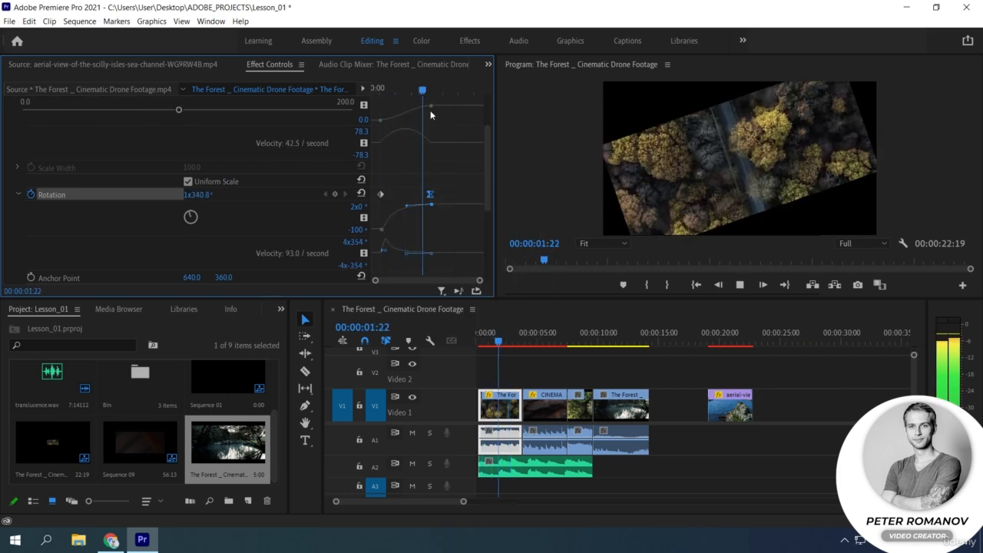
{"action": "key", "text": "space"}
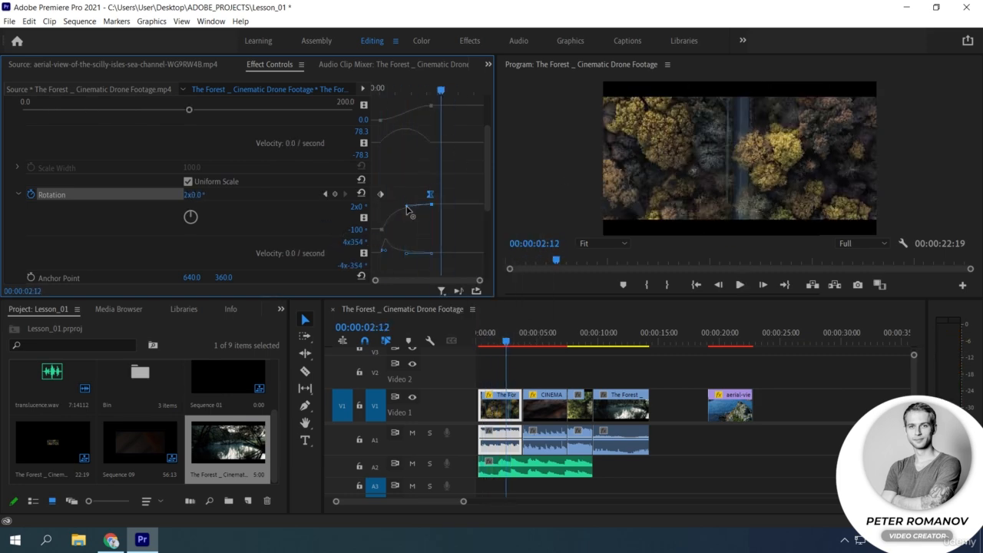
{"action": "left_click_drag", "start_coordinate": [406, 206], "coordinate": [409, 202]}
{"action": "left_click_drag", "start_coordinate": [441, 91], "coordinate": [427, 123]}
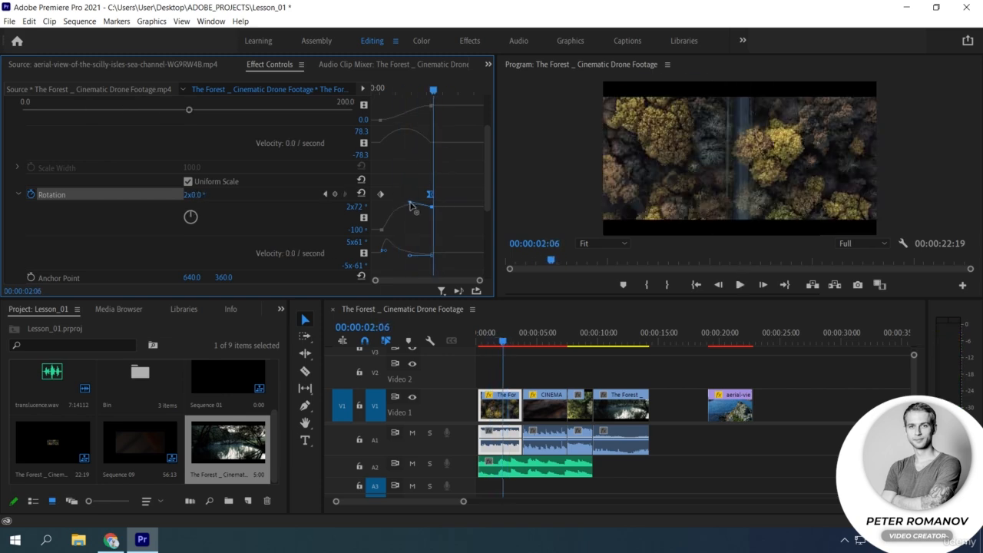
Adjust the incoming curve handles of the second Scale and Rotation keyframes, previewing the motion.
{"action": "left_click_drag", "start_coordinate": [411, 203], "coordinate": [417, 204]}
{"action": "scroll", "coordinate": [419, 169], "scroll_direction": "up", "scroll_amount": 1}
{"action": "left_click", "coordinate": [431, 105]}
{"action": "left_click_drag", "start_coordinate": [421, 131], "coordinate": [418, 126]}
{"action": "left_click_drag", "start_coordinate": [433, 90], "coordinate": [449, 110]}
{"action": "left_click", "coordinate": [430, 220]}
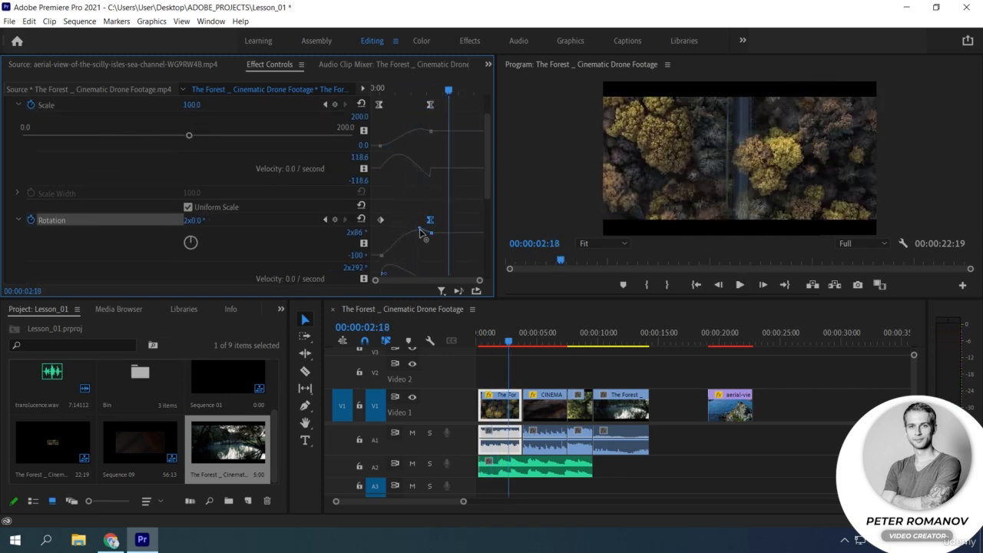
{"action": "left_click_drag", "start_coordinate": [419, 229], "coordinate": [420, 232]}
{"action": "left_click_drag", "start_coordinate": [448, 90], "coordinate": [361, 91]}
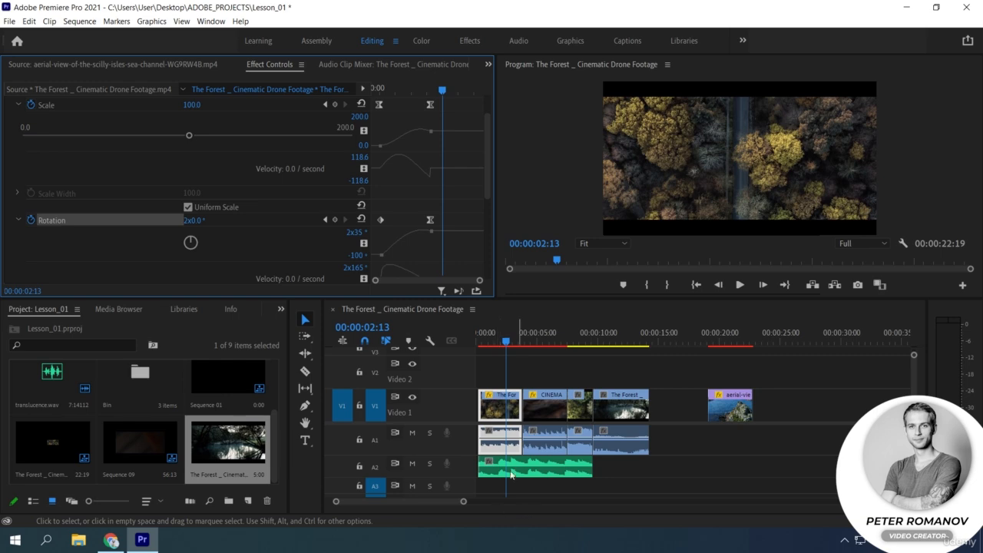
Remove the forest clip's Motion, Opacity, Time Remapping, Volume, Channel Volume and Panner attributes.
{"action": "right_click", "coordinate": [499, 414]}
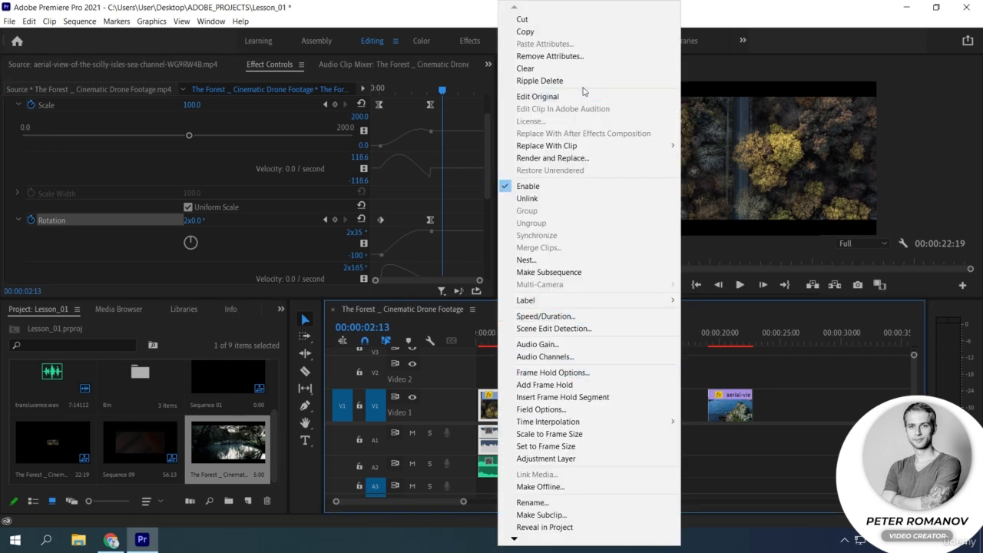
{"action": "left_click", "coordinate": [557, 56]}
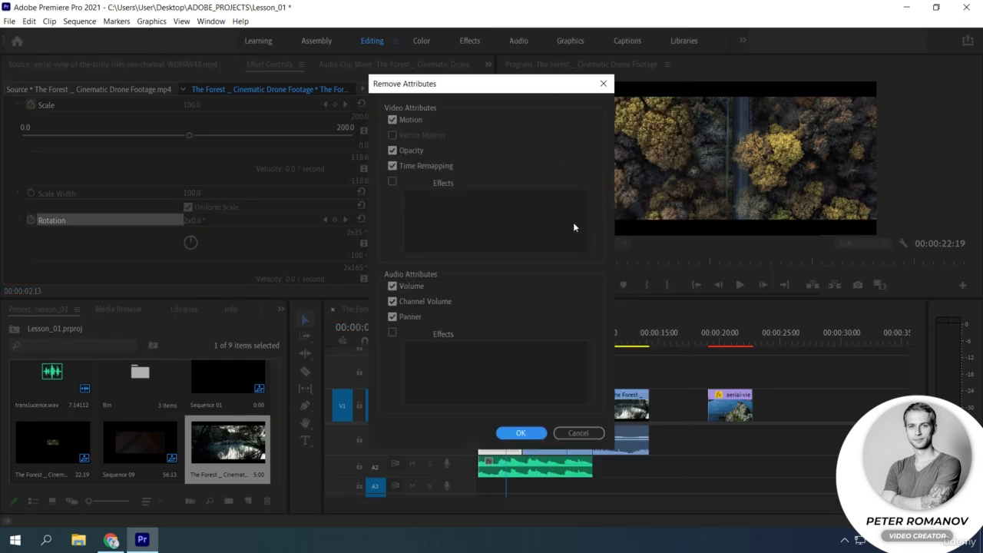
{"action": "left_click", "coordinate": [522, 434]}
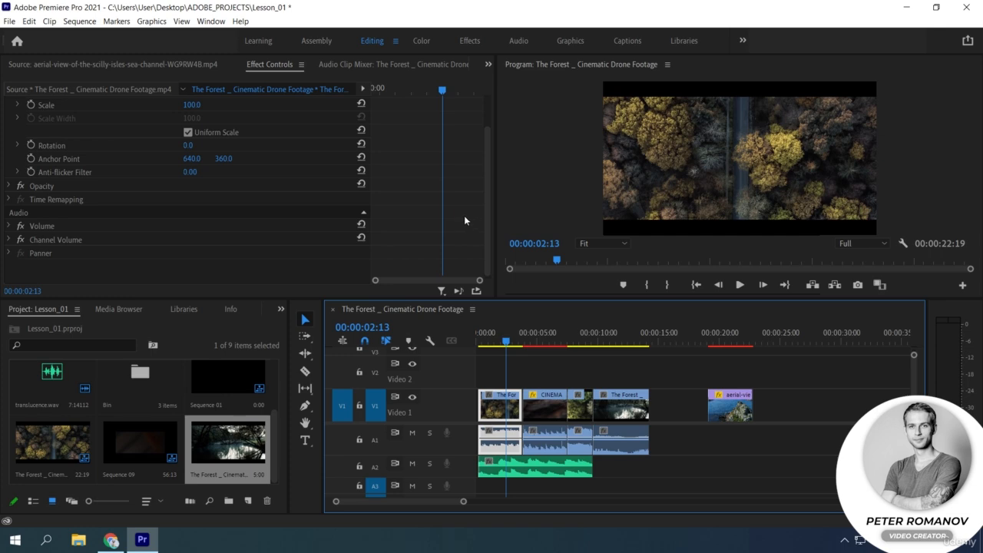
Set the forest clip's Scale to 52 and move it up and left in the frame to Position 400.2, 252.
{"action": "scroll", "coordinate": [169, 189], "scroll_direction": "up", "scroll_amount": 2}
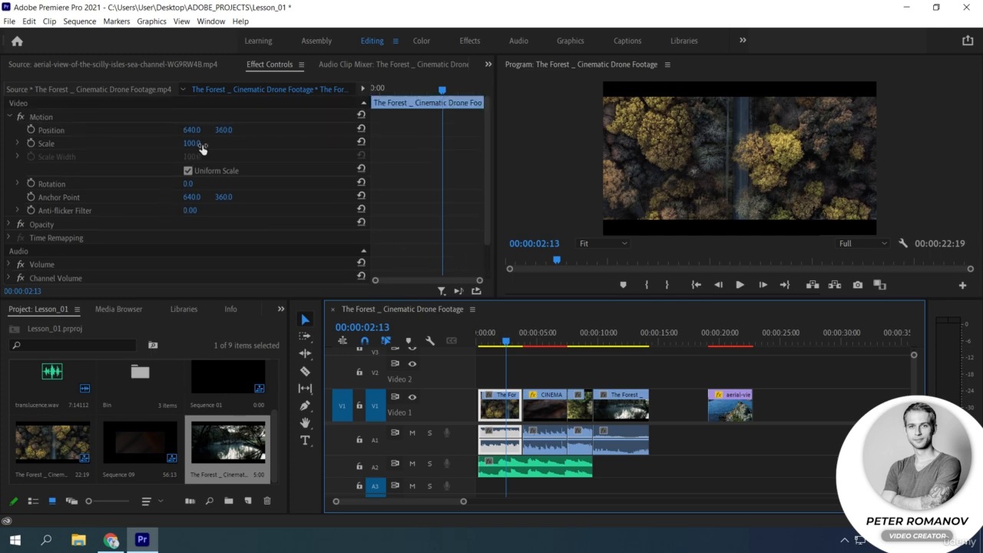
{"action": "left_click", "coordinate": [203, 150]}
{"action": "left_click_drag", "start_coordinate": [192, 144], "coordinate": [168, 143]}
{"action": "left_click", "coordinate": [40, 116]}
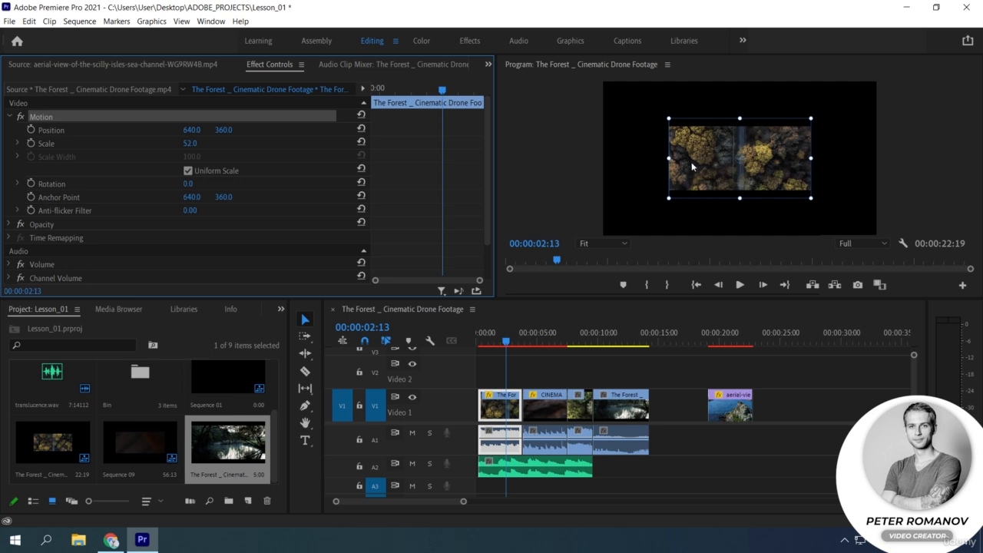
{"action": "left_click_drag", "start_coordinate": [696, 170], "coordinate": [645, 148]}
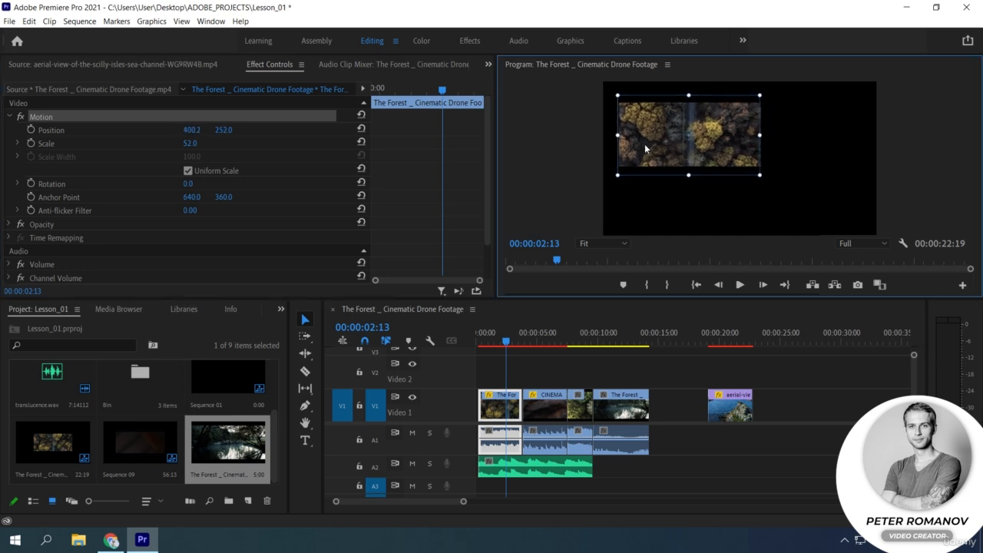
Keyframe the clip's Position from 400.2, 252 near the clip's start to about 894.8, 243 on the frame's right, placing the second keyframe mid-clip.
{"action": "left_click", "coordinate": [30, 130]}
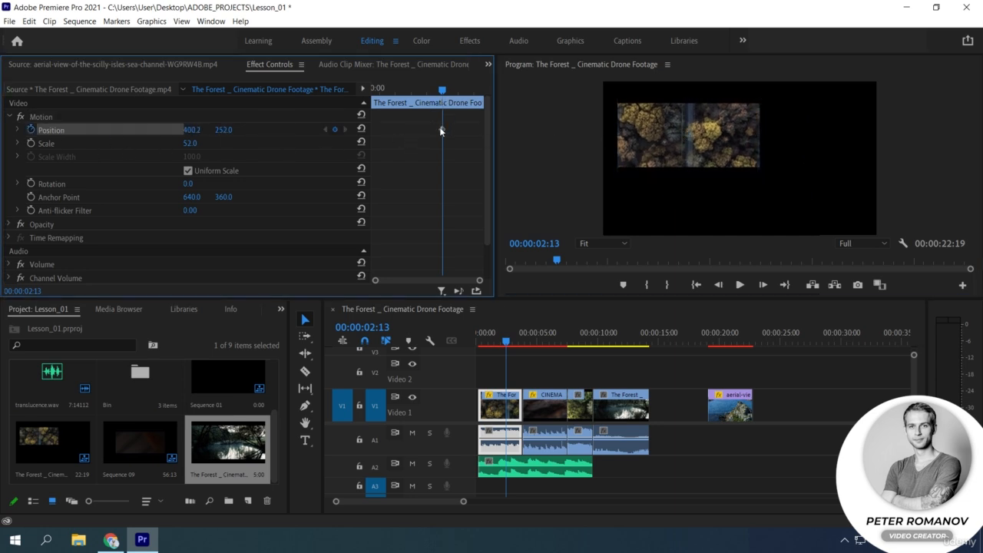
{"action": "left_click_drag", "start_coordinate": [441, 129], "coordinate": [389, 129]}
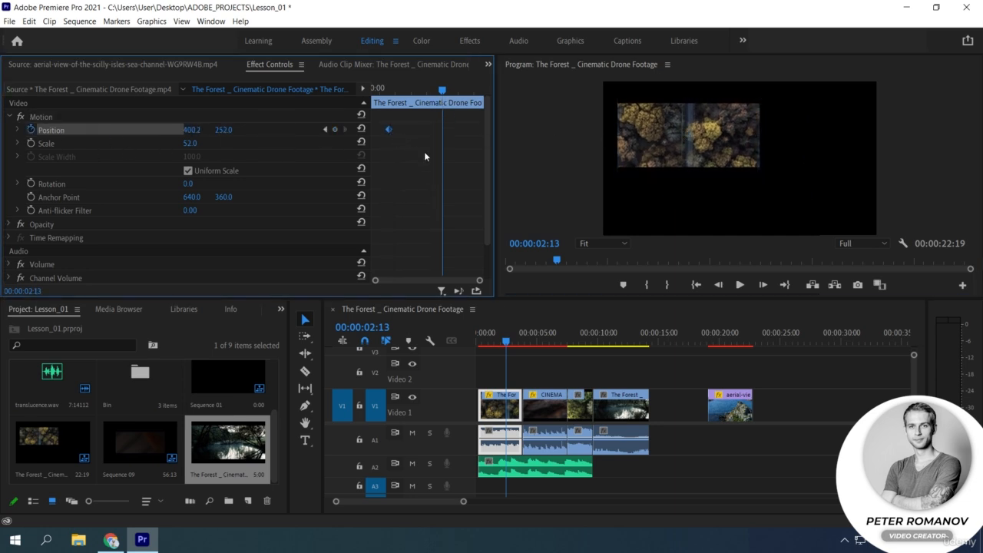
{"action": "left_click", "coordinate": [680, 146]}
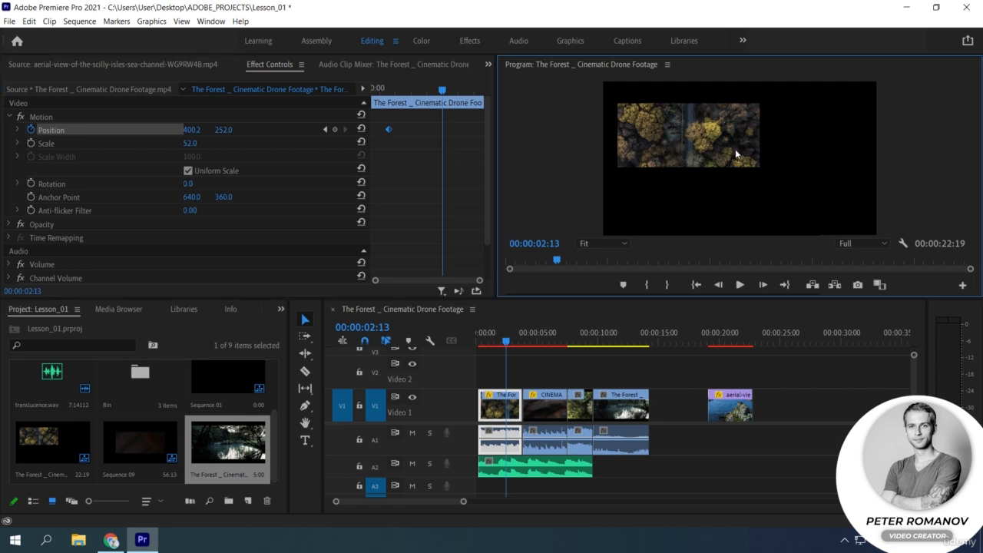
{"action": "left_click", "coordinate": [38, 120]}
{"action": "left_click_drag", "start_coordinate": [732, 157], "coordinate": [782, 158]}
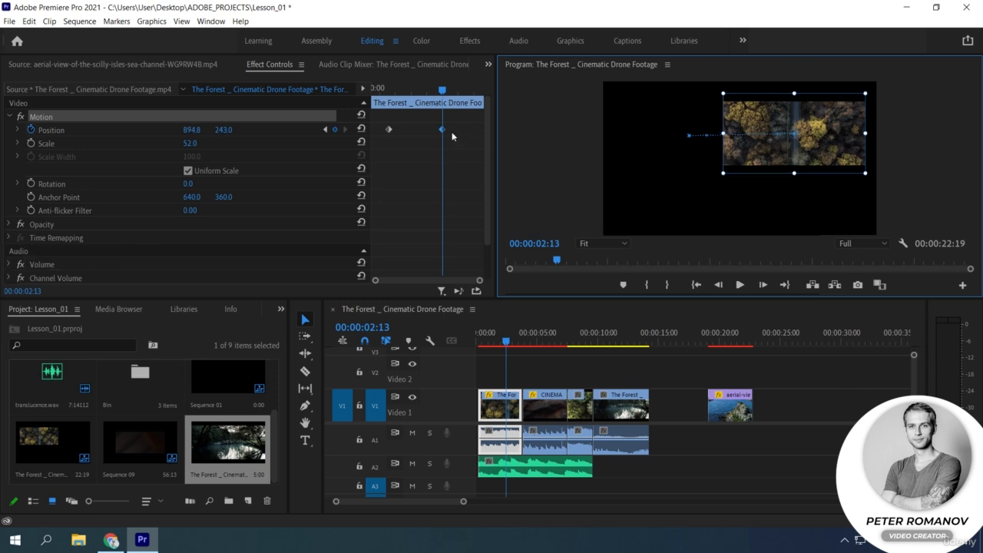
{"action": "left_click_drag", "start_coordinate": [441, 129], "coordinate": [412, 129]}
Add Position keyframes at about 646, 473 at 00:00:02:13 and about 358.2, 324 at 00:00:03:06.
{"action": "left_click_drag", "start_coordinate": [739, 166], "coordinate": [729, 210]}
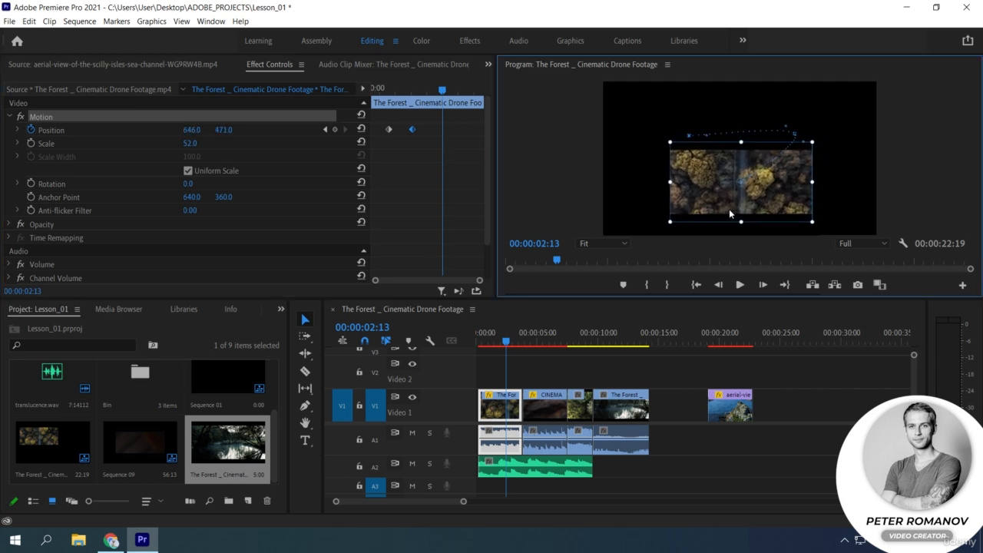
{"action": "left_click", "coordinate": [478, 109]}
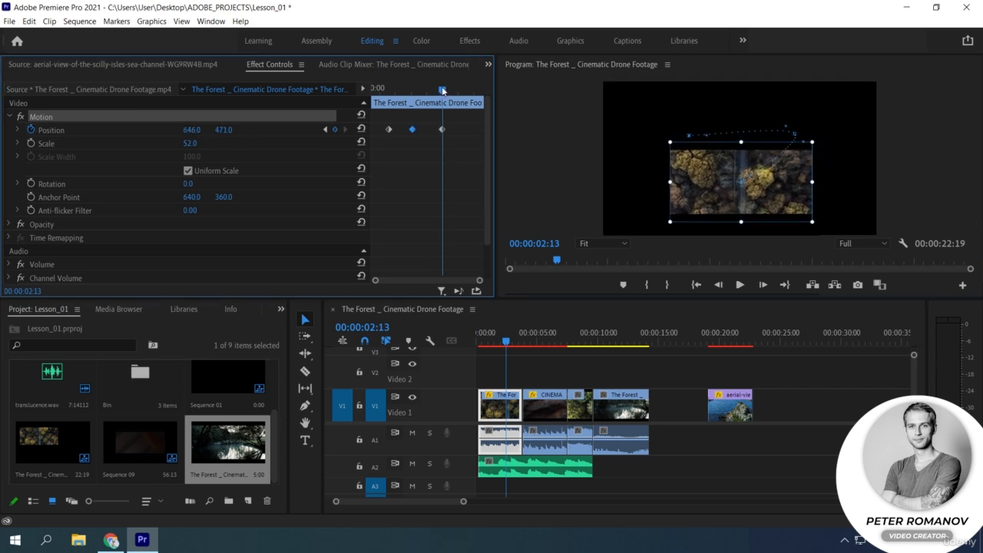
{"action": "key", "text": "space"}
{"action": "left_click_drag", "start_coordinate": [676, 186], "coordinate": [635, 159]}
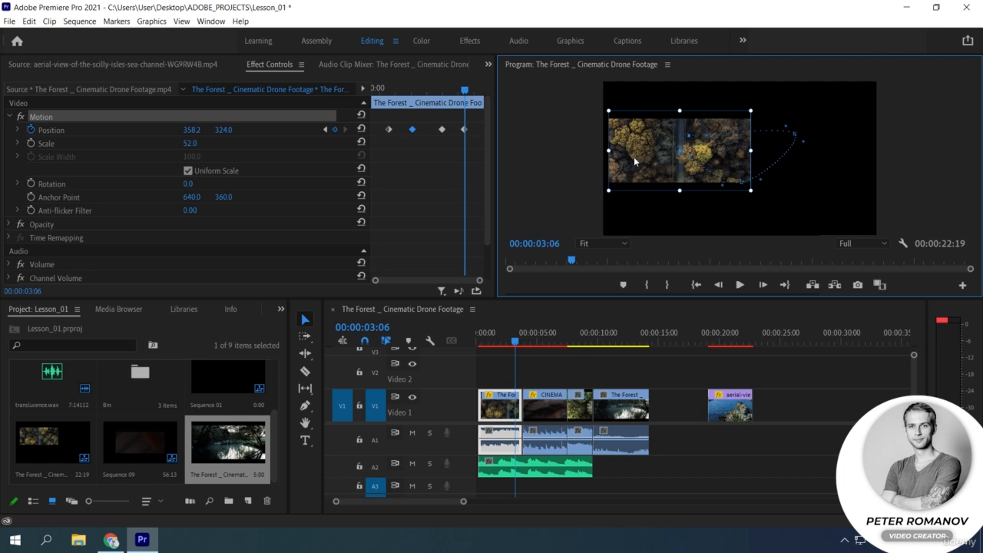
Shift the Anchor Point to about 648.6, 360 at 00:00:00:13, move the 400.2, 252 Position keyframe to 00:00:00:23 and widen the motion path's curve.
{"action": "left_click_drag", "start_coordinate": [465, 90], "coordinate": [379, 109]}
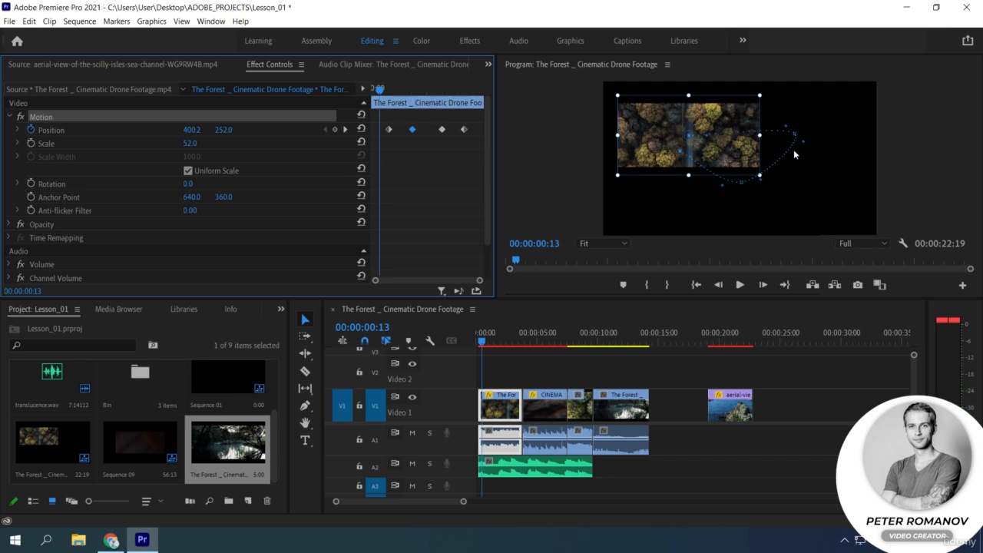
{"action": "left_click_drag", "start_coordinate": [689, 135], "coordinate": [691, 135]}
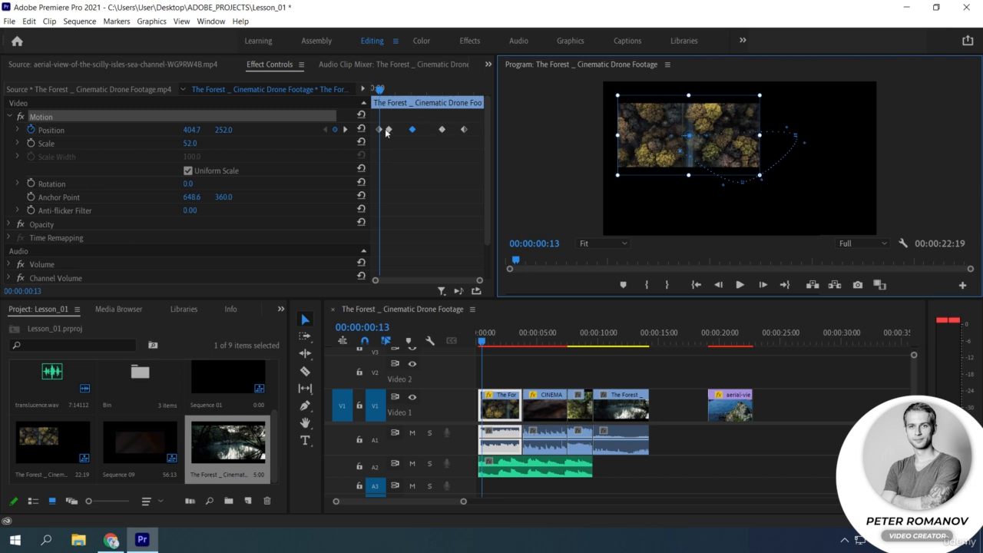
{"action": "left_click_drag", "start_coordinate": [386, 130], "coordinate": [393, 130]}
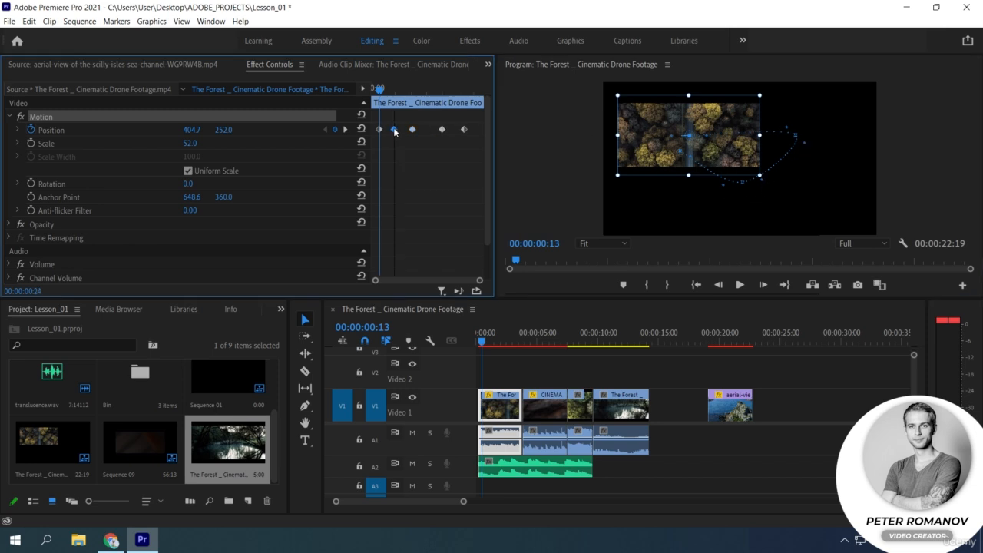
Apply Linear spatial interpolation to the Position keyframe at the path's lowest point, and to all Position keyframes.
{"action": "right_click", "coordinate": [443, 131]}
{"action": "mouse_move", "coordinate": [526, 226]}
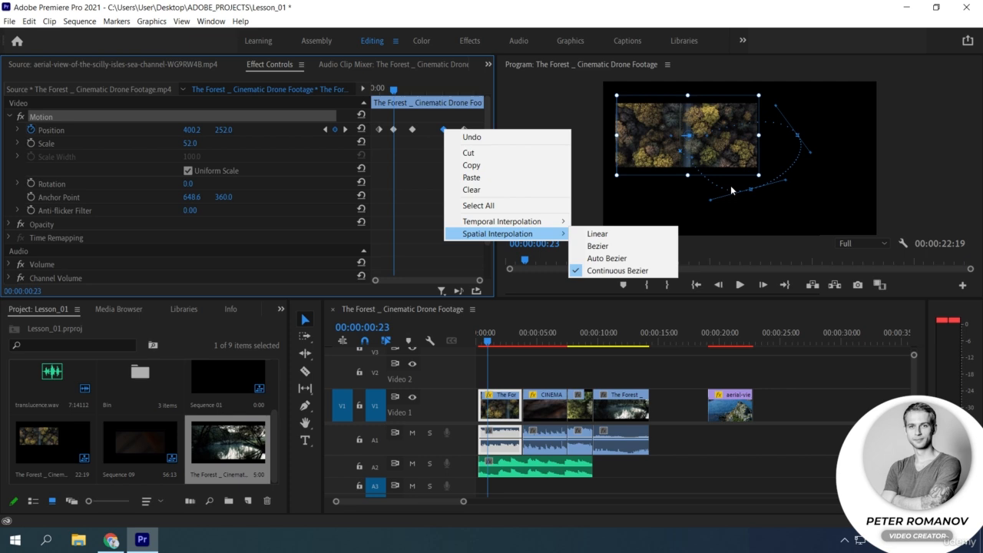
{"action": "left_click", "coordinate": [601, 235]}
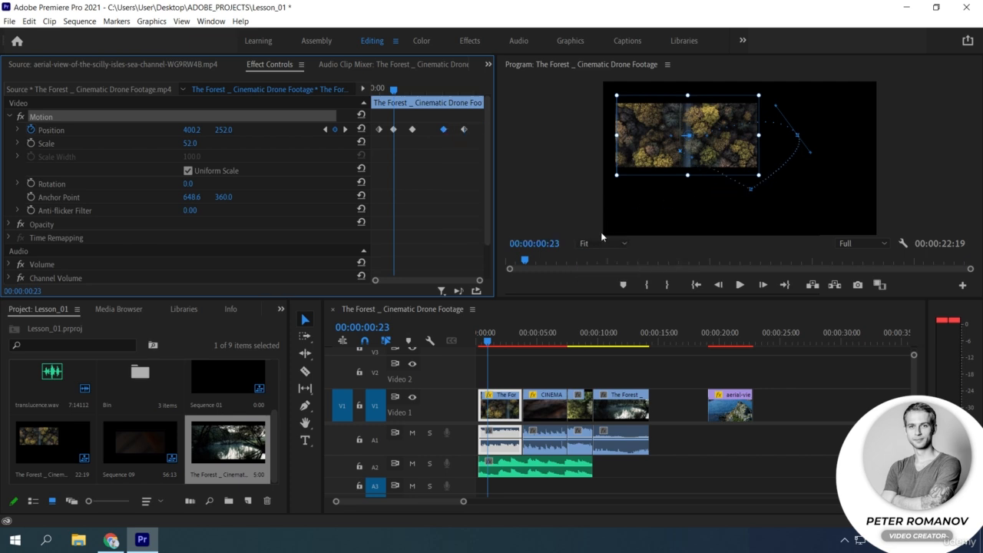
{"action": "left_click_drag", "start_coordinate": [470, 143], "coordinate": [375, 123]}
{"action": "right_click", "coordinate": [465, 130]}
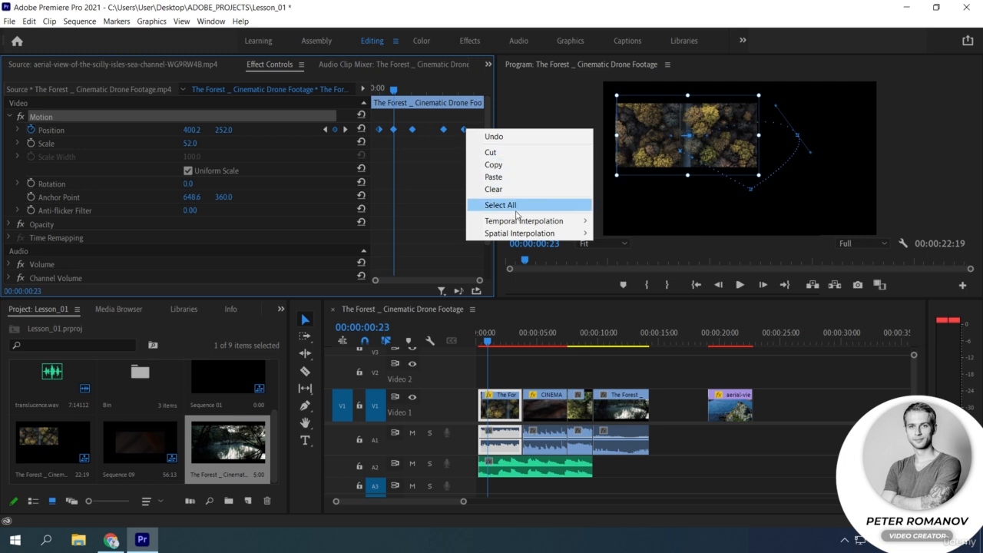
{"action": "left_click", "coordinate": [617, 234]}
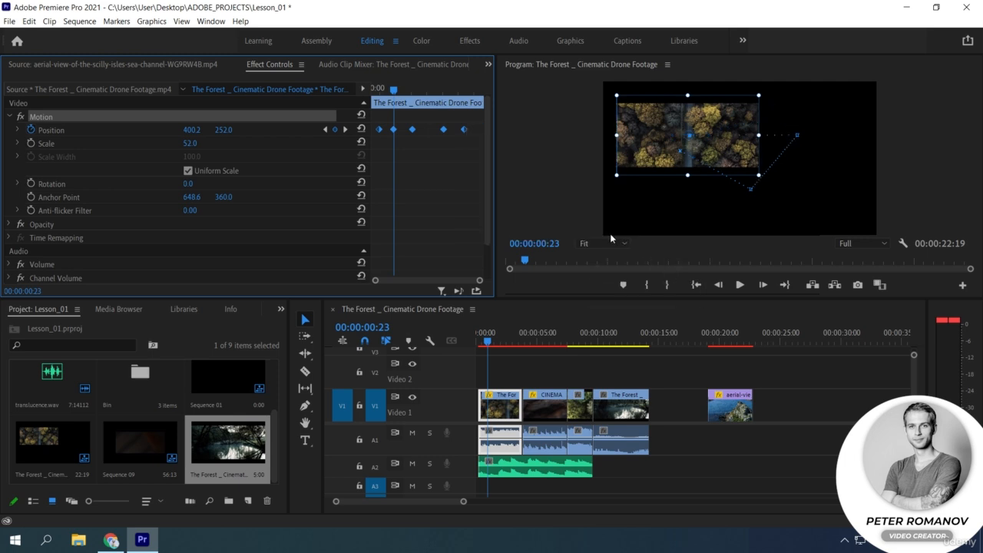